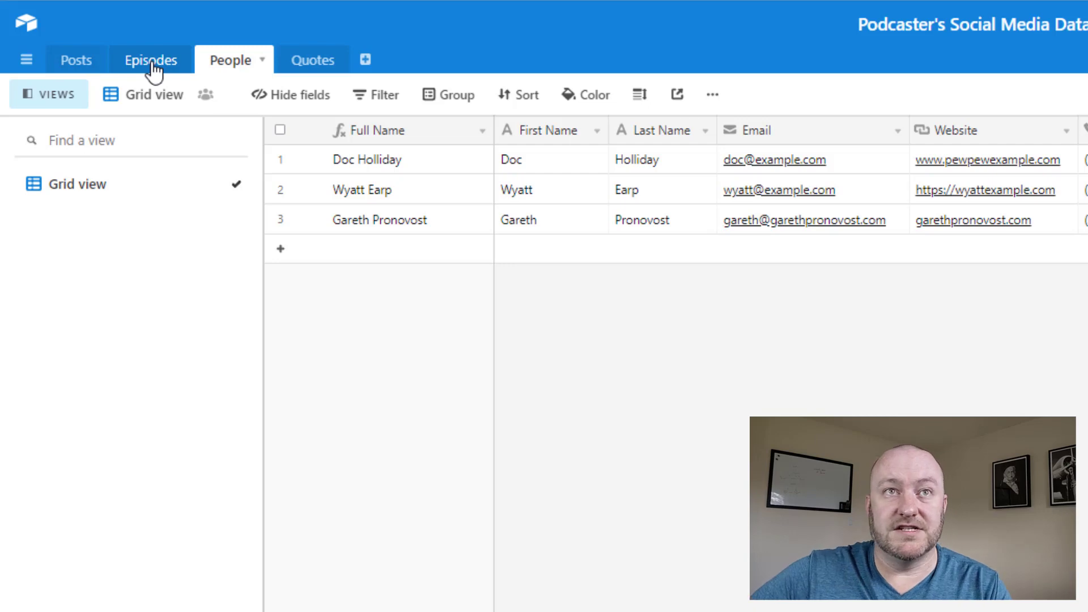
Open the Episodes table and inspect the Guest Image field's Lookup configuration from People
{"action": "left_click", "coordinate": [151, 62]}
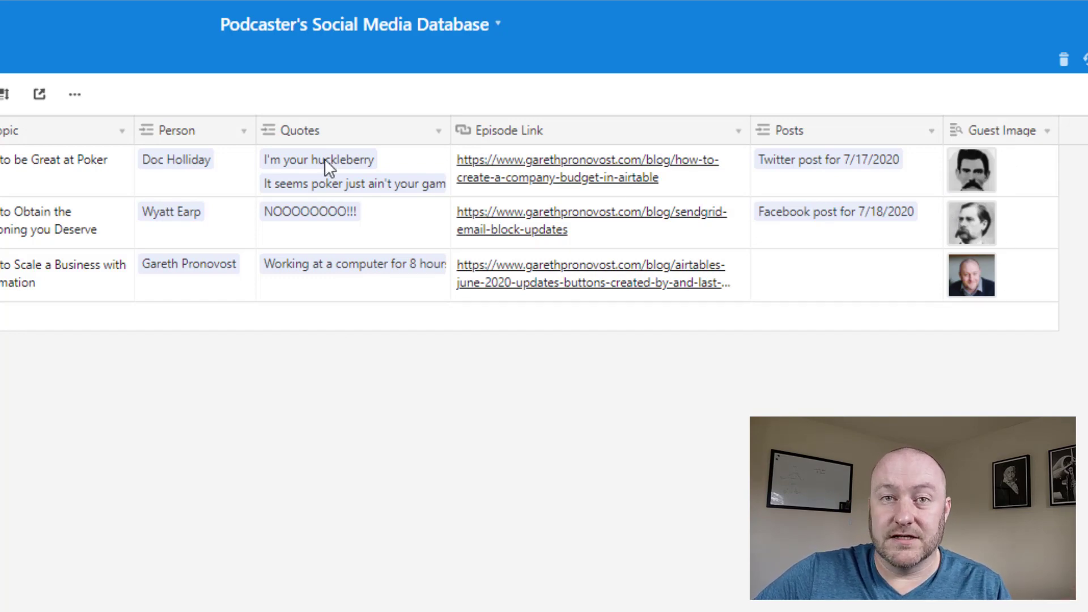
{"action": "double_click", "coordinate": [1008, 134]}
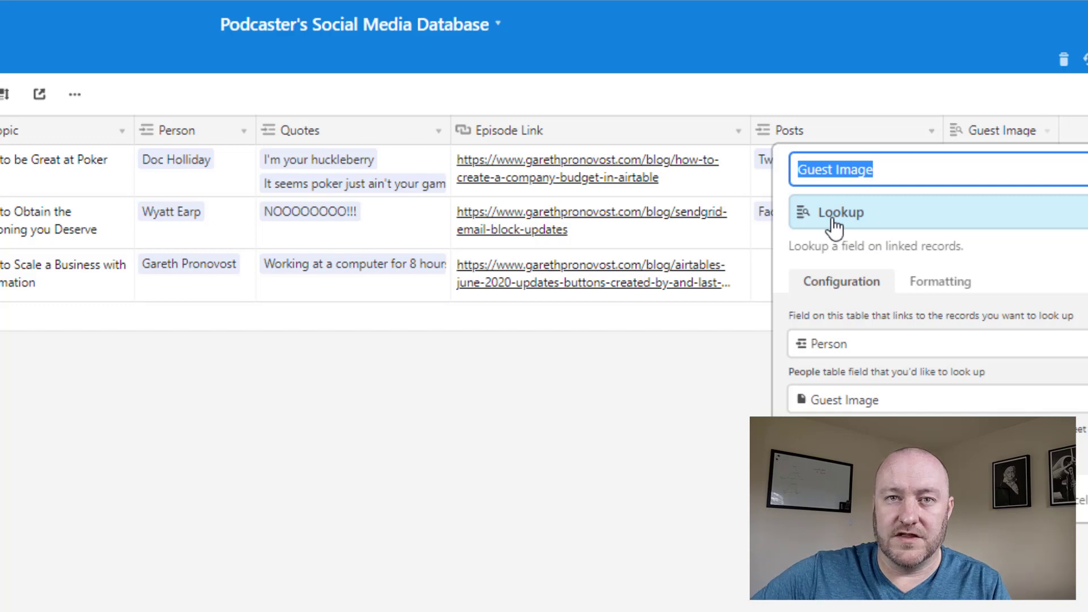
{"action": "left_click", "coordinate": [12, 295]}
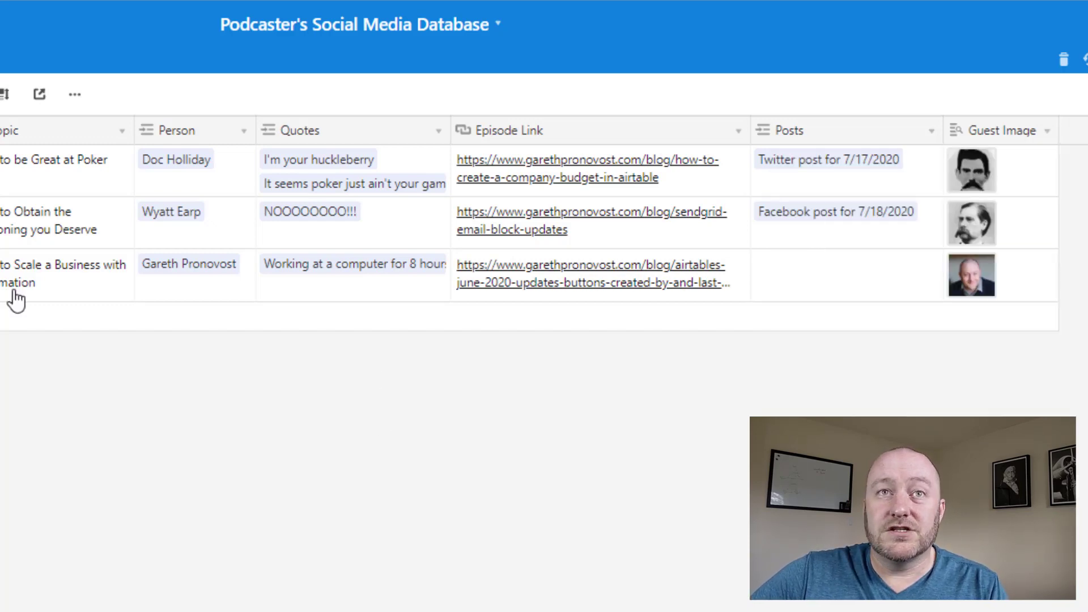
Back in People, look over the three guests' Full Name, First Name and Guest Image cells
{"action": "left_click", "coordinate": [232, 60]}
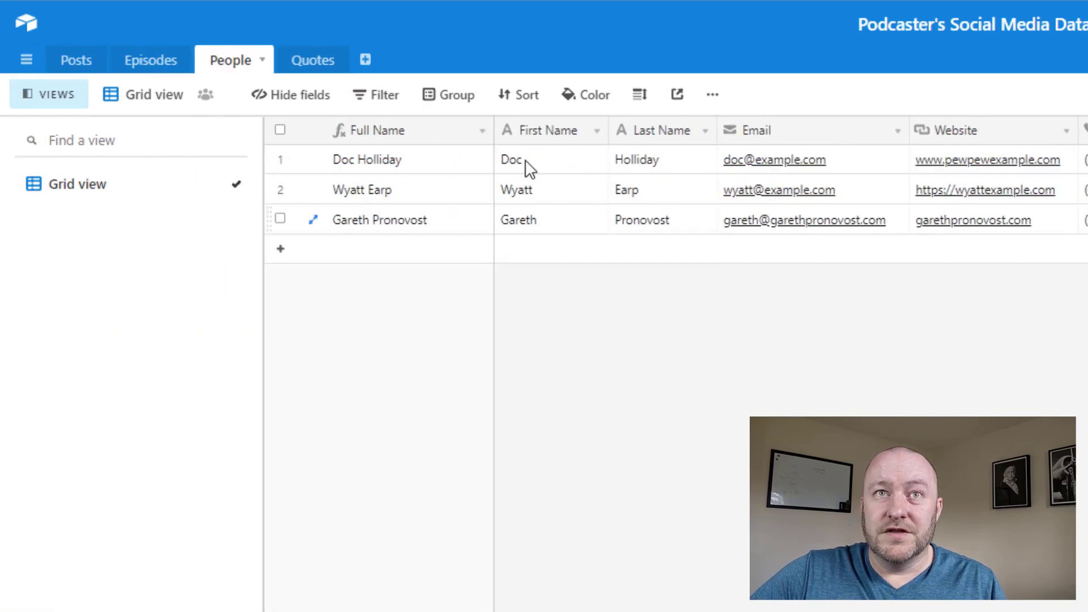
{"action": "left_click_drag", "start_coordinate": [430, 168], "coordinate": [440, 252]}
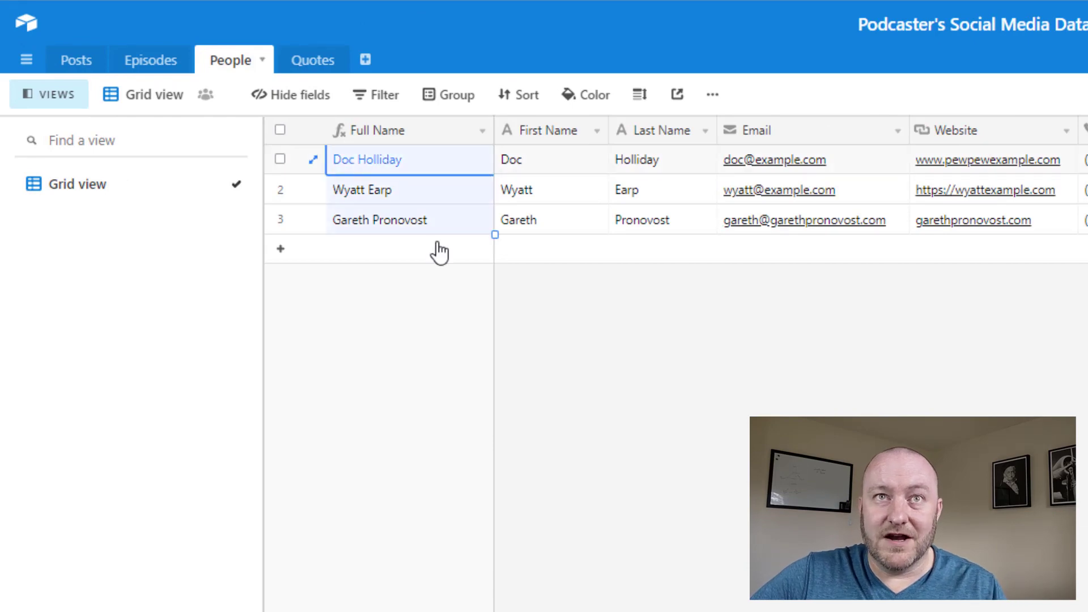
{"action": "left_click", "coordinate": [703, 348]}
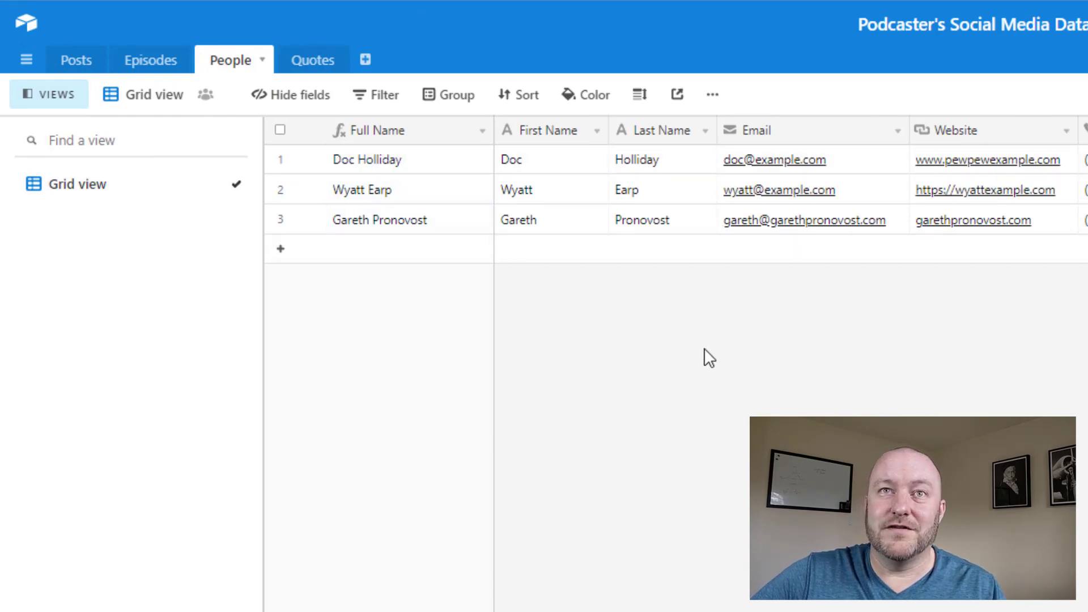
{"action": "left_click", "coordinate": [560, 164]}
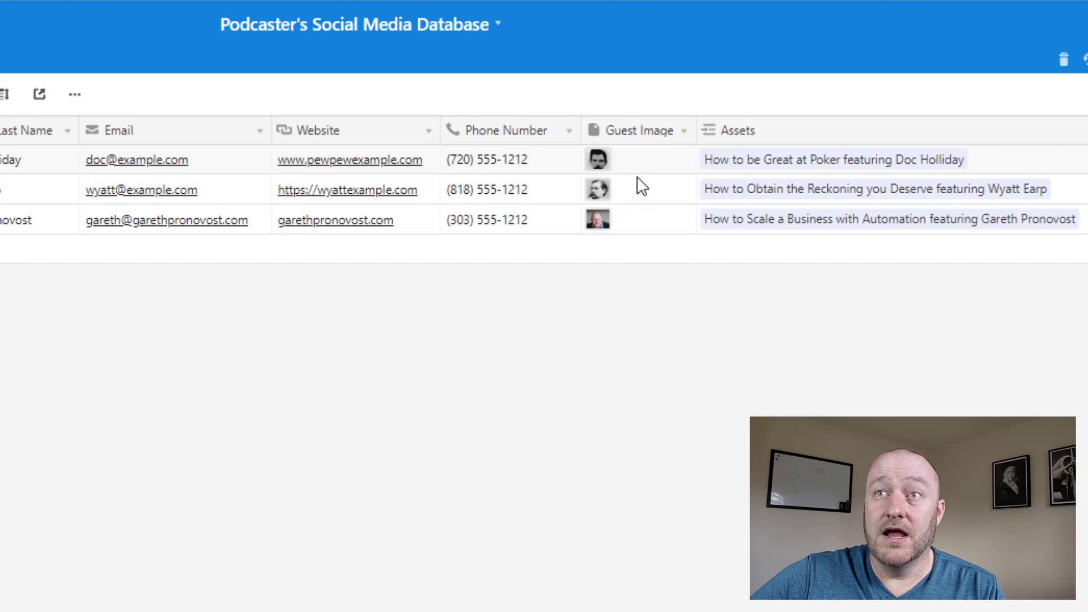
{"action": "left_click_drag", "start_coordinate": [648, 163], "coordinate": [656, 235]}
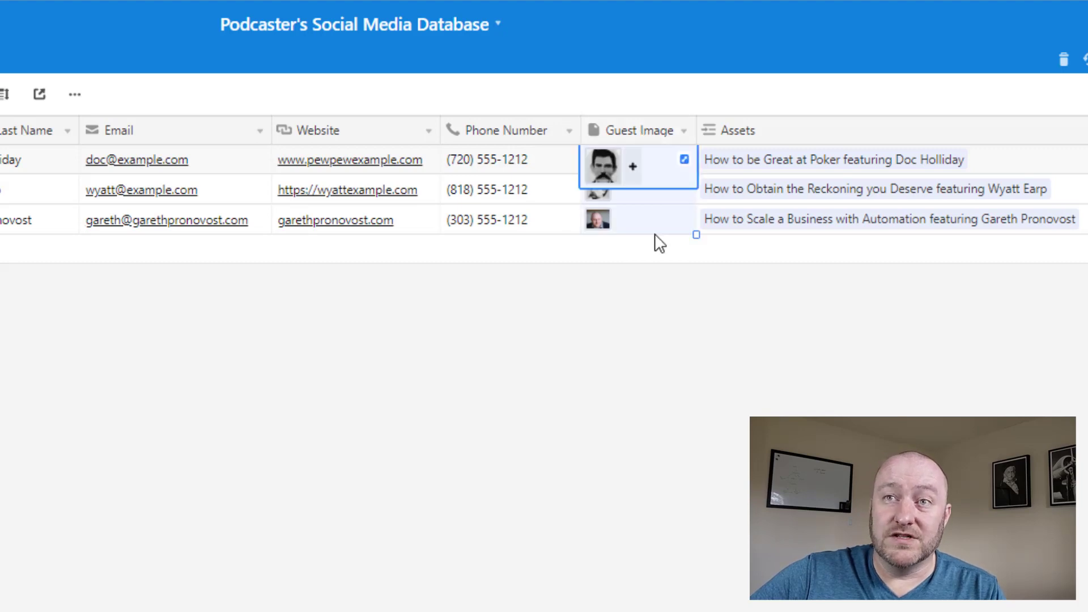
{"action": "left_click", "coordinate": [658, 333]}
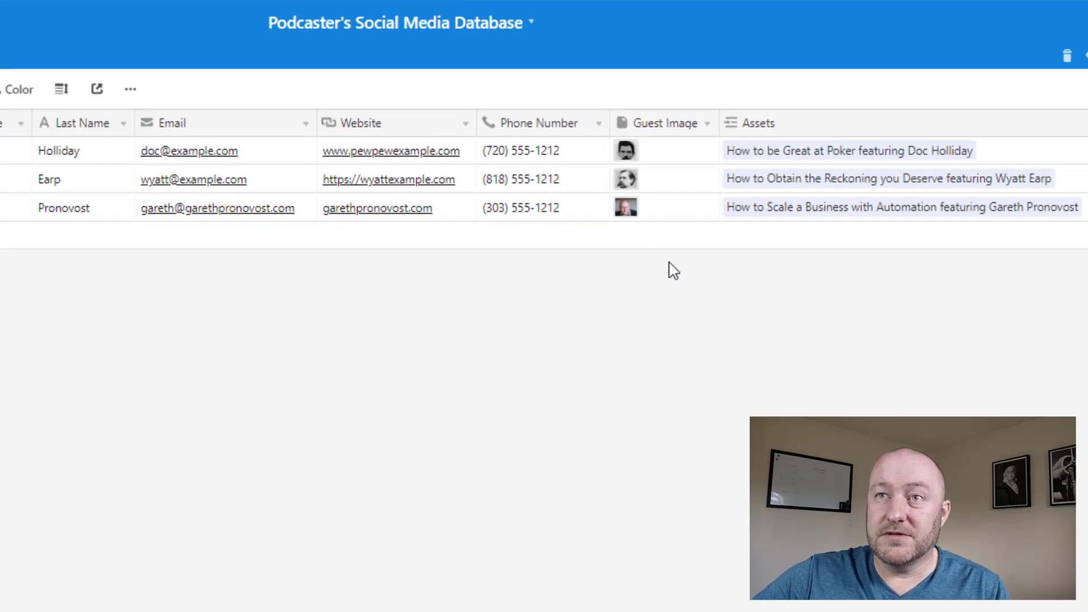
Add a new guest record with first name 'Michey' and last name 'Mouse'
{"action": "left_click", "coordinate": [756, 195]}
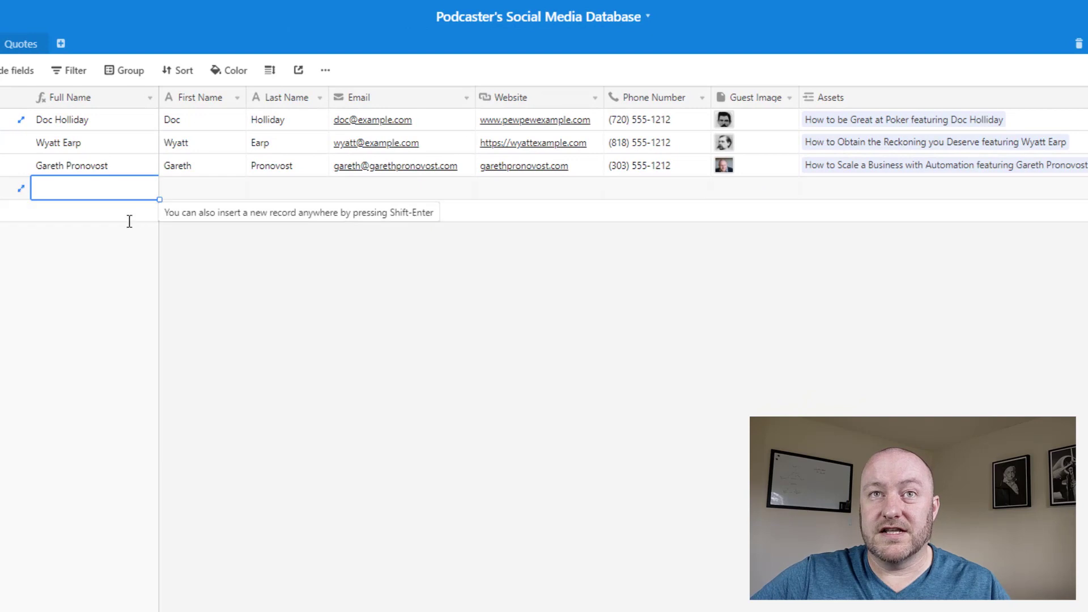
{"action": "left_click", "coordinate": [182, 187]}
{"action": "type", "text": "Miche"}
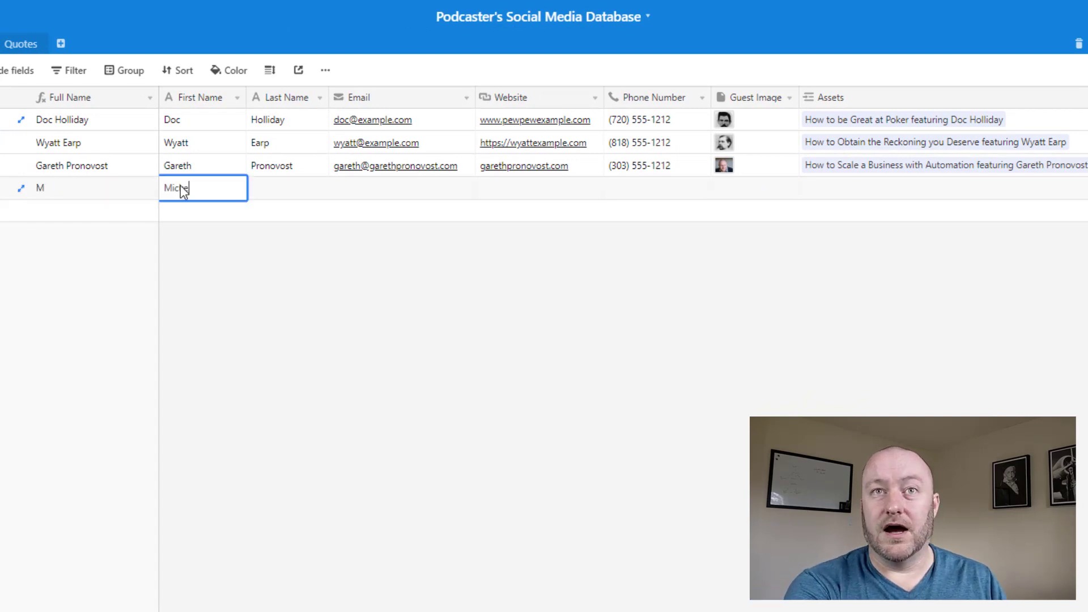
{"action": "type", "text": "y"}
{"action": "key", "text": "Tab"}
{"action": "type", "text": "Mouse"}
{"action": "key", "text": "BackSpace"}
{"action": "key", "text": "BackSpace"}
{"action": "key", "text": "BackSpace"}
{"action": "key", "text": "BackSpace"}
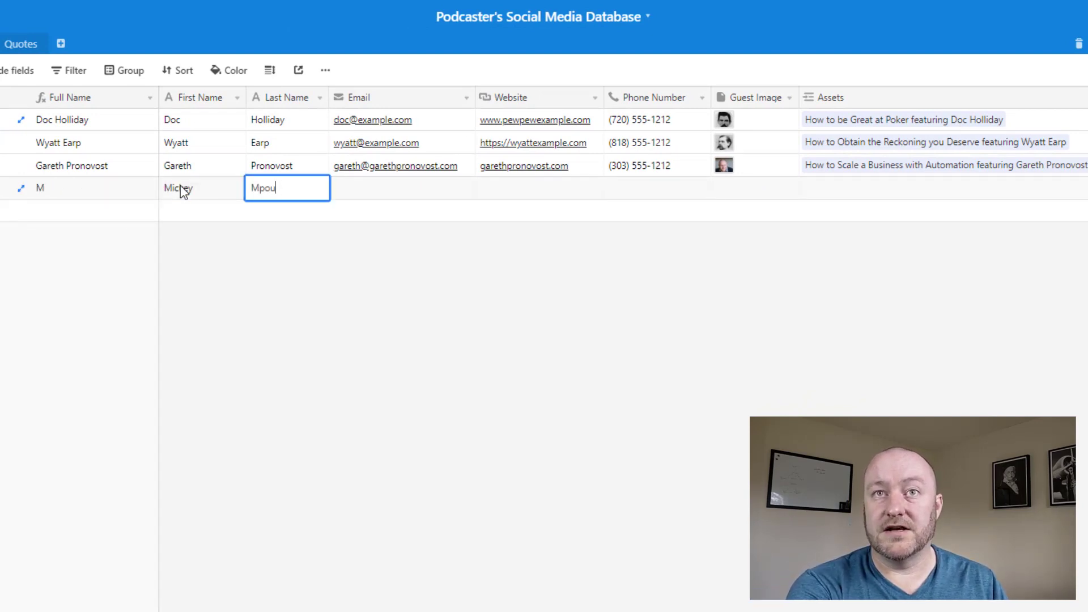
{"action": "type", "text": "ouse"}
{"action": "key", "text": "Tab"}
{"action": "key", "text": "Tab"}
{"action": "key", "text": "Tab"}
{"action": "key", "text": "Tab"}
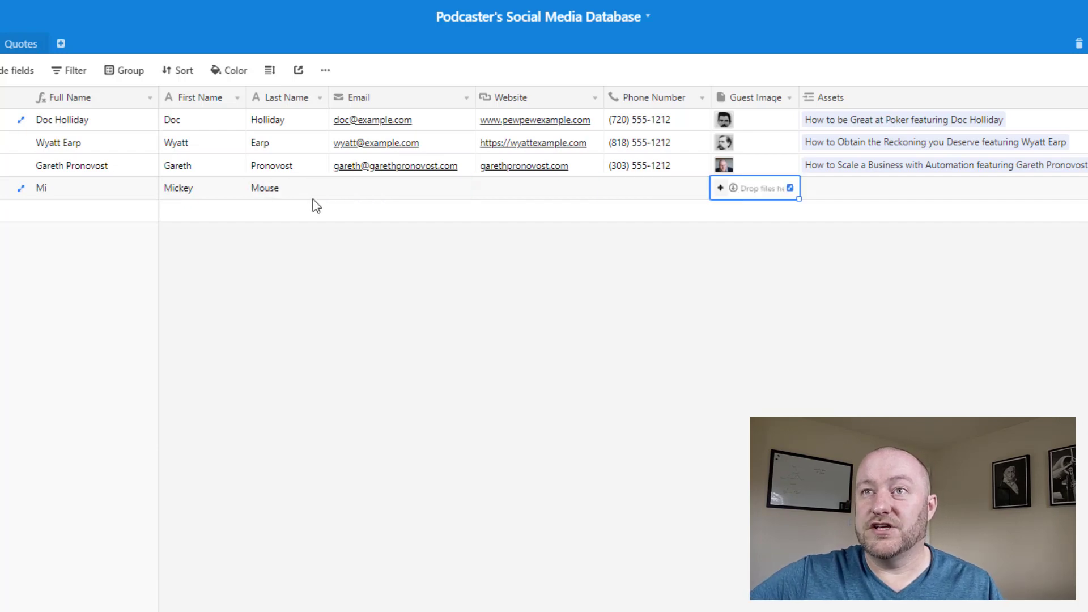
Attach the second Mickey Mouse picture from a web image search as his Guest Image
{"action": "left_click", "coordinate": [721, 188]}
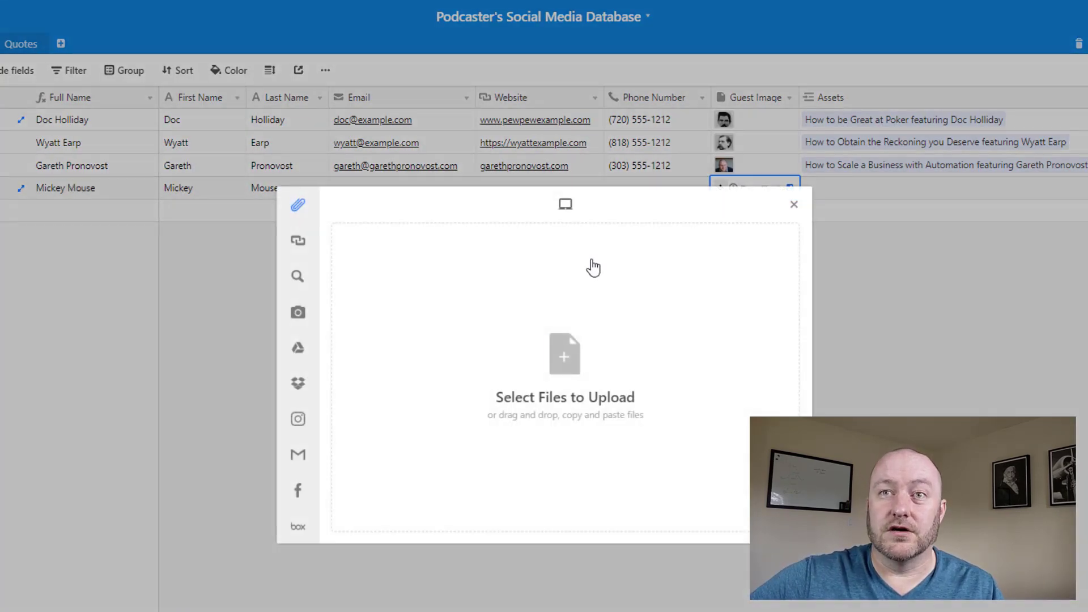
{"action": "left_click", "coordinate": [297, 276]}
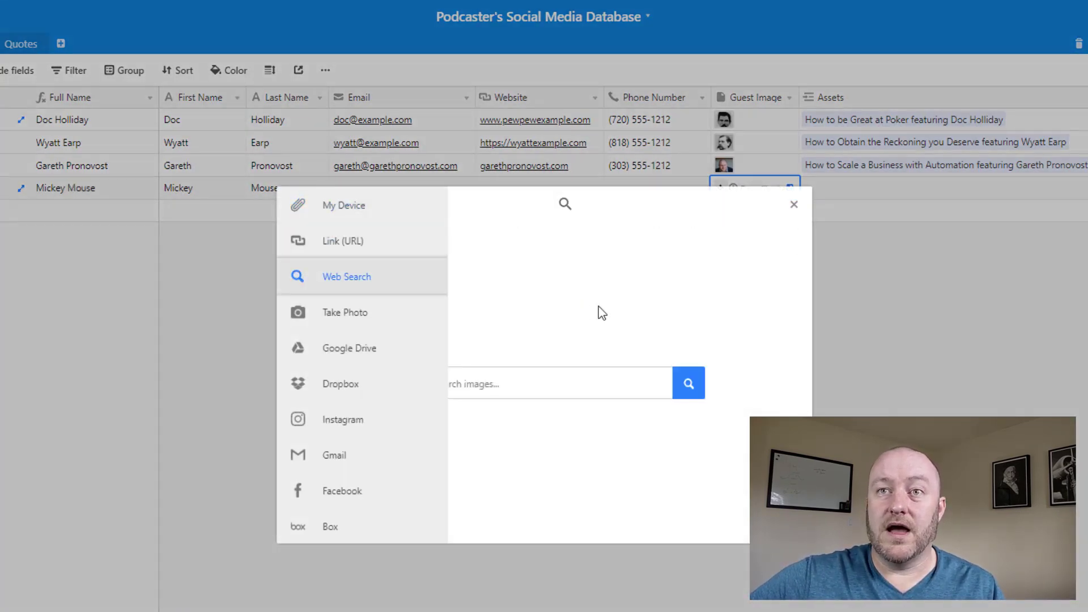
{"action": "left_click", "coordinate": [577, 394]}
{"action": "type", "text": "mickey m"}
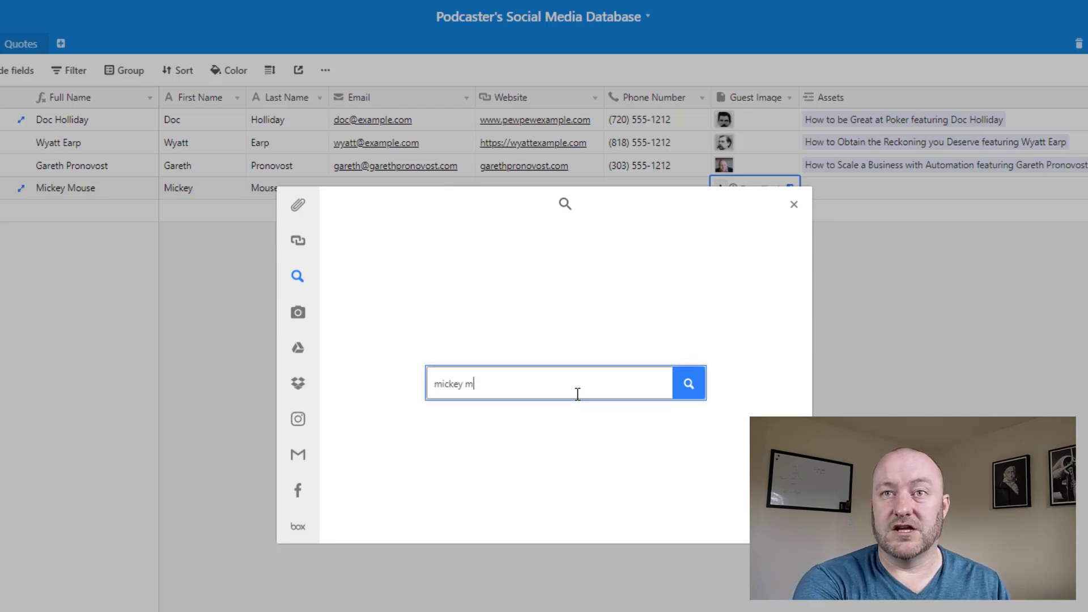
{"action": "type", "text": "oure"}
{"action": "key", "text": "Return"}
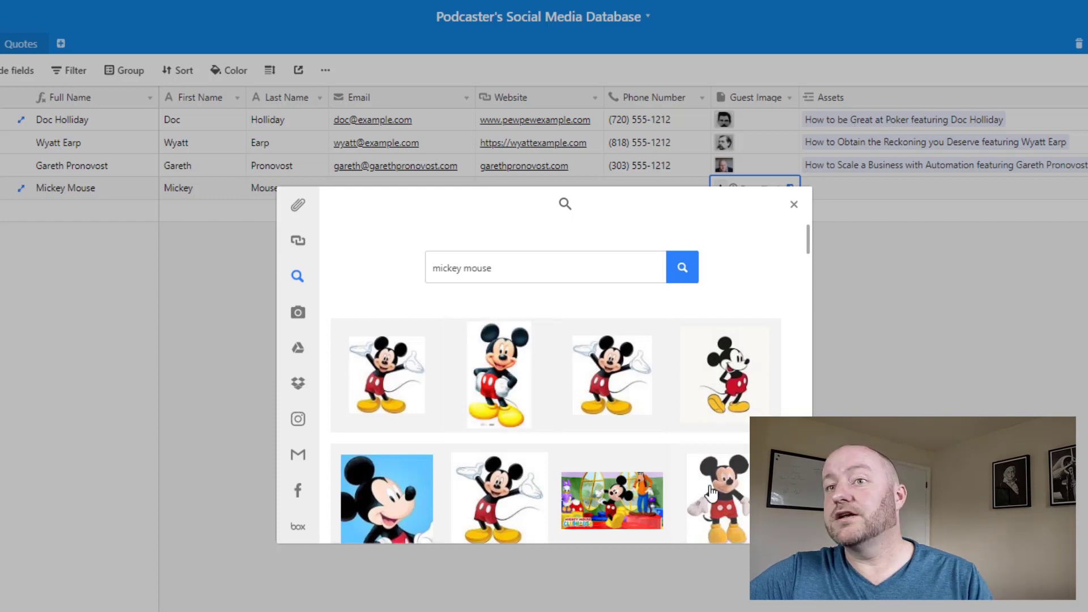
{"action": "left_click", "coordinate": [501, 395]}
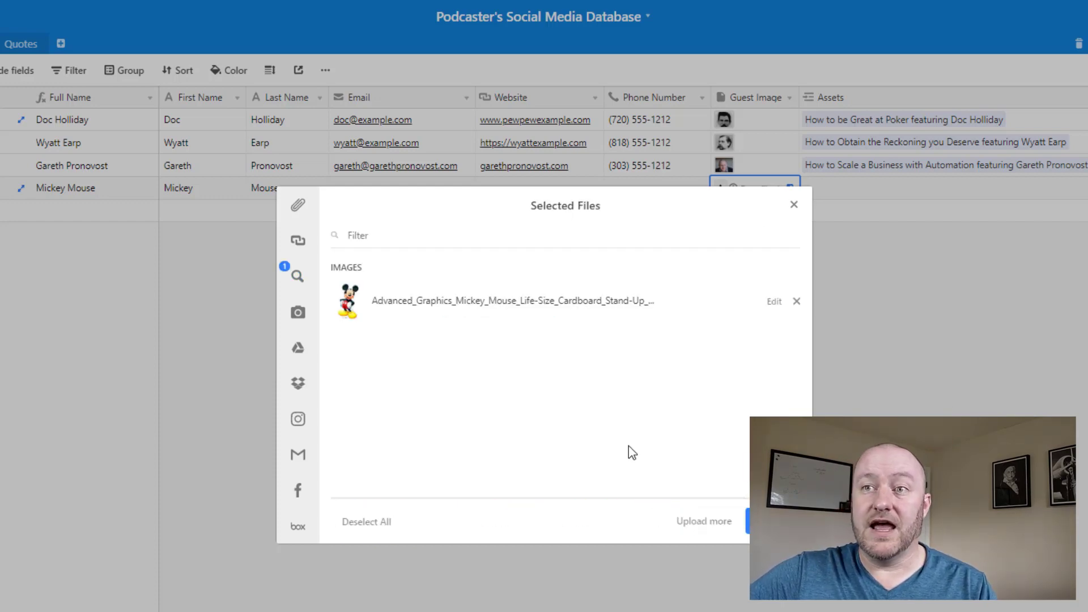
{"action": "left_click", "coordinate": [760, 521]}
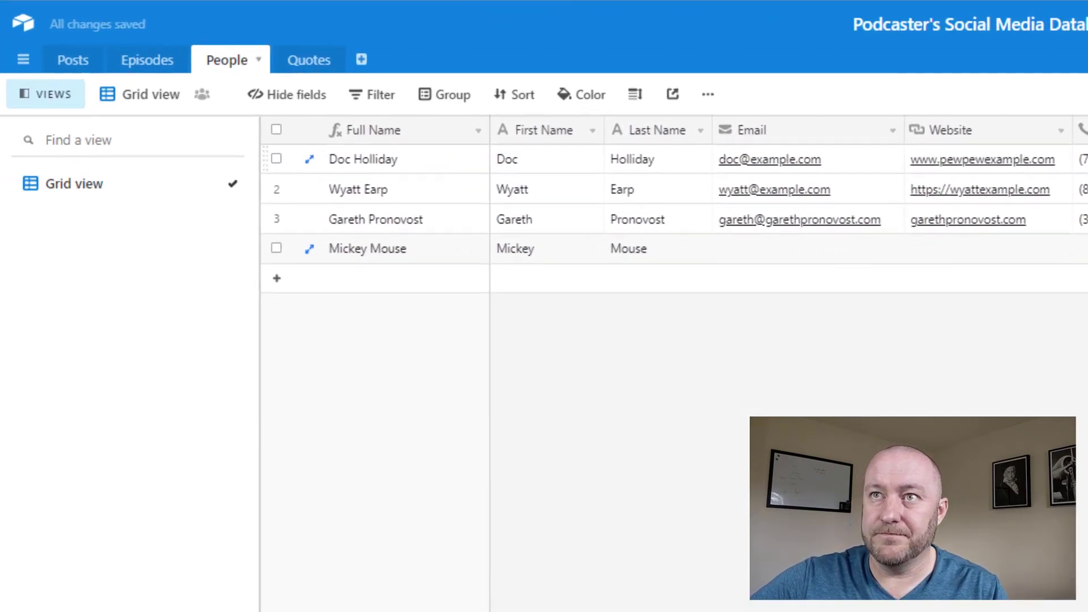
Open Quotes, select the 'I'm your huckleberry' quote and narrow the Quote column
{"action": "left_click", "coordinate": [316, 63]}
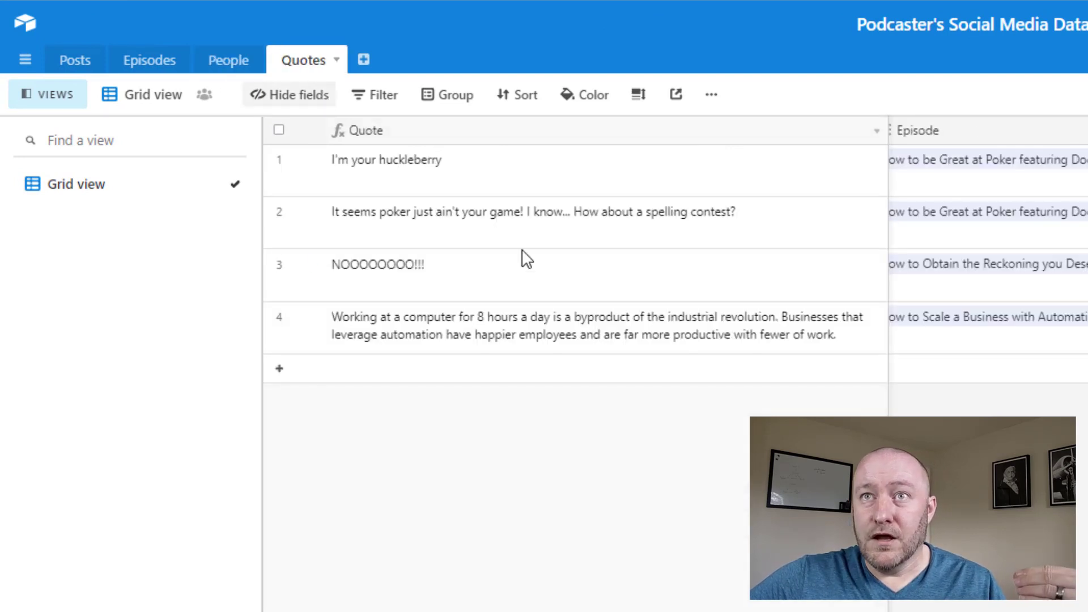
{"action": "left_click", "coordinate": [658, 187]}
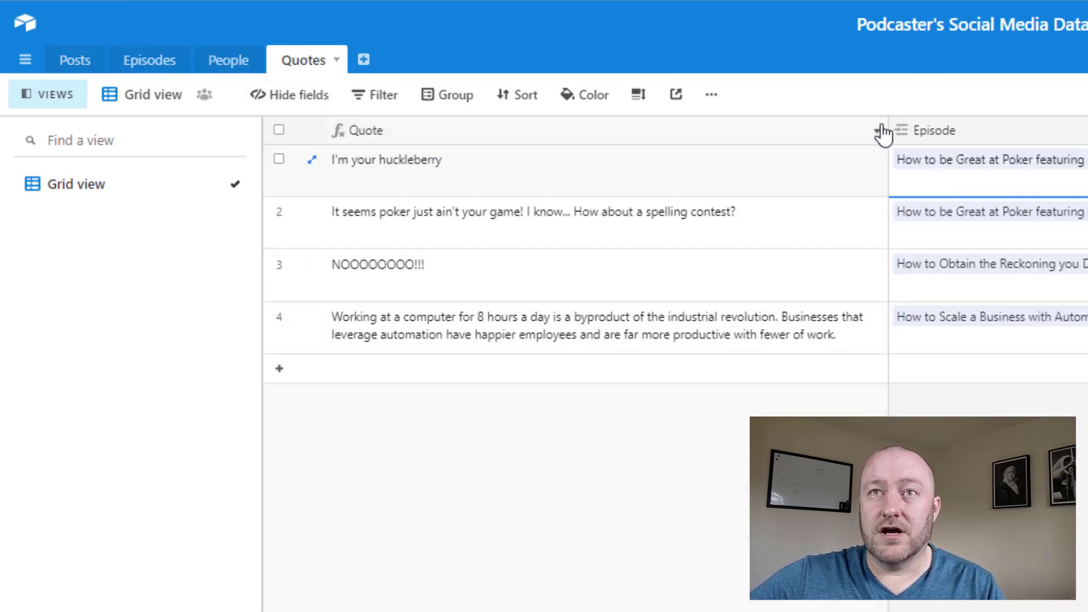
{"action": "left_click_drag", "start_coordinate": [885, 131], "coordinate": [803, 129]}
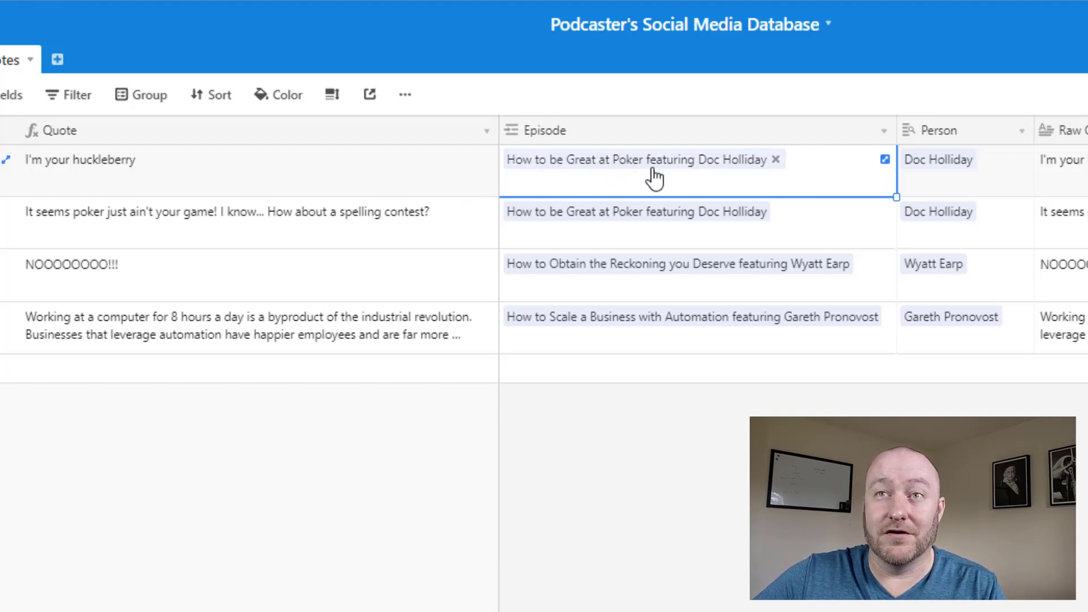
{"action": "left_click", "coordinate": [1080, 176]}
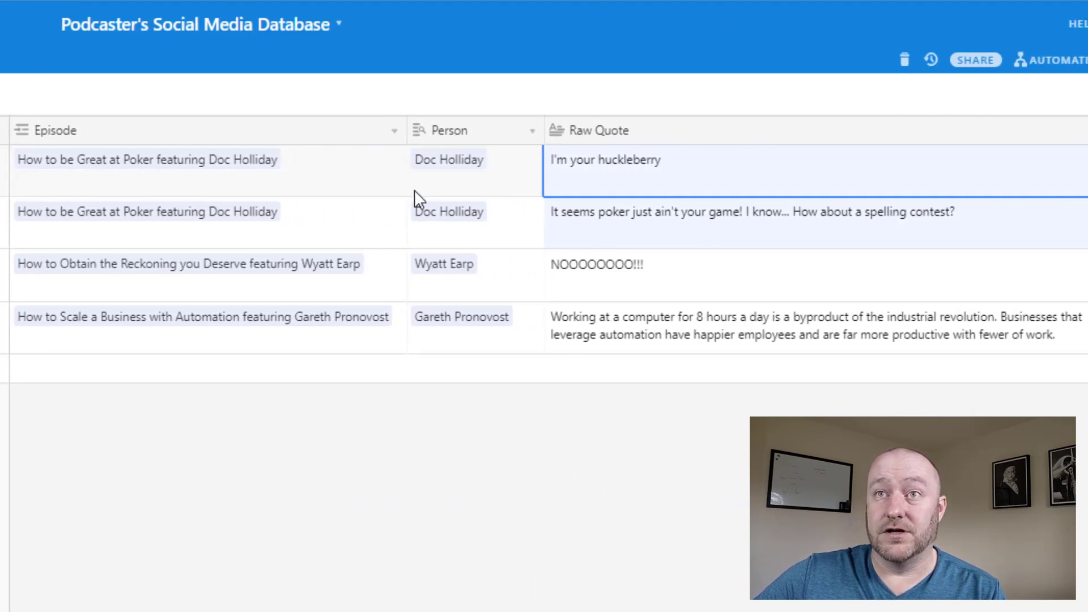
{"action": "left_click", "coordinate": [583, 235]}
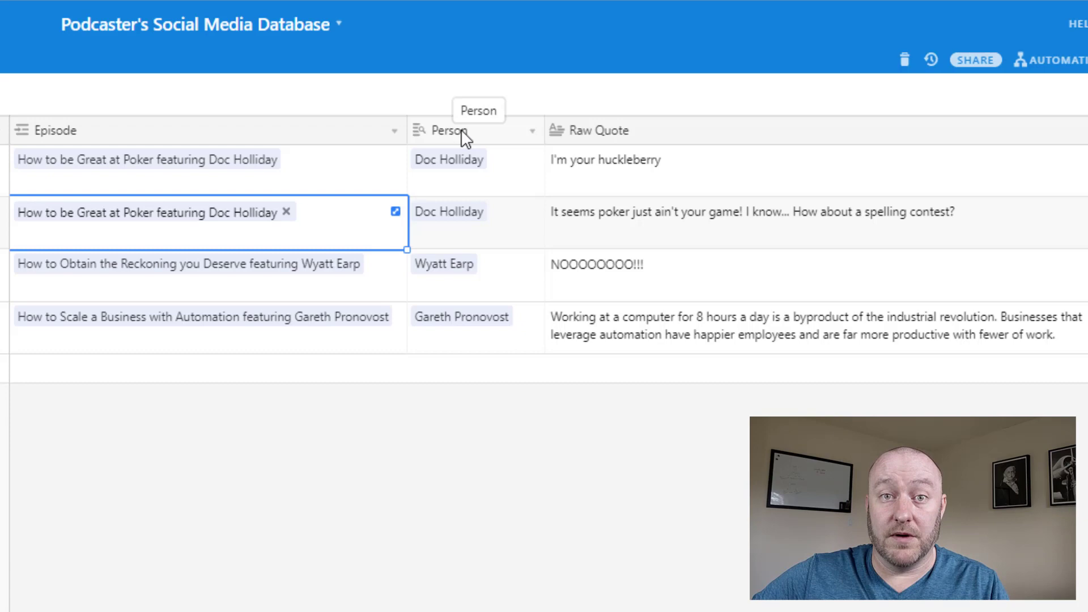
{"action": "left_click", "coordinate": [620, 175]}
{"action": "key", "text": "Right"}
{"action": "key", "text": "Right"}
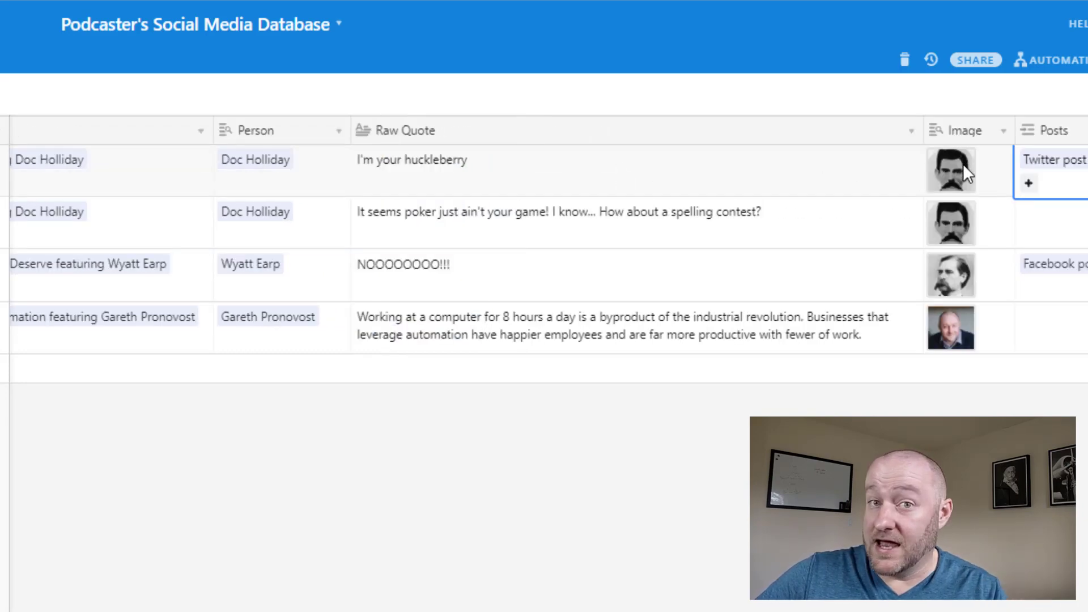
{"action": "left_click", "coordinate": [964, 164]}
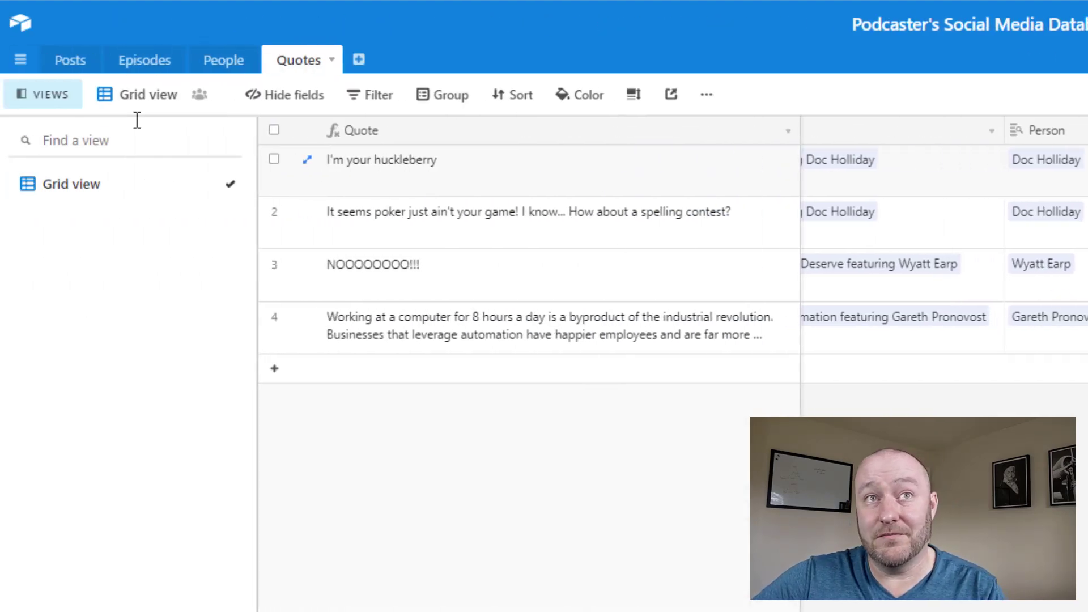
Open the Posts table and inspect the Twitter post's platform choices and generated image
{"action": "left_click", "coordinate": [63, 63]}
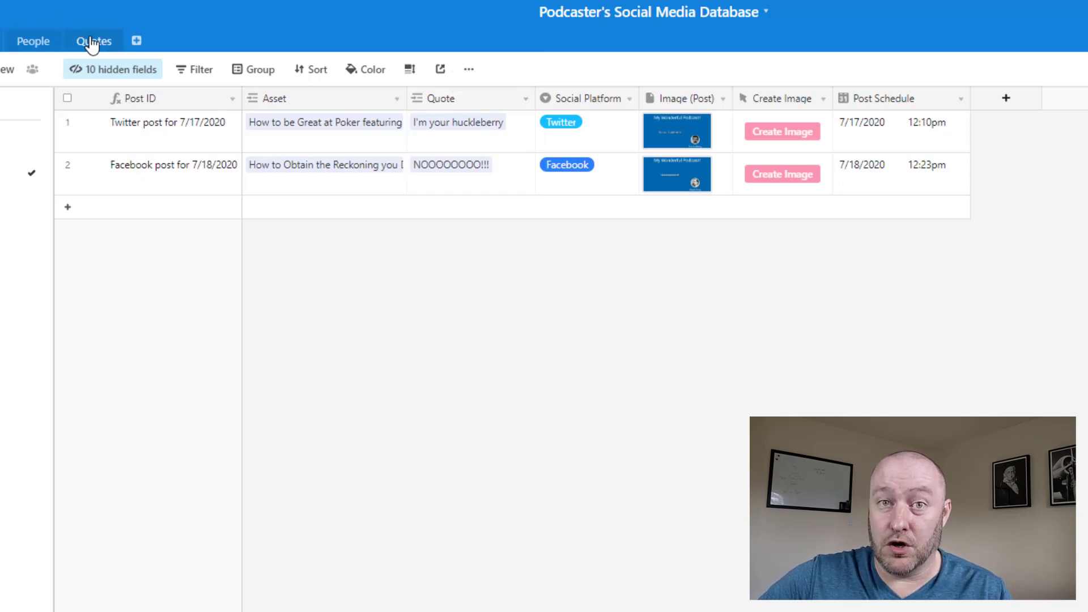
{"action": "left_click", "coordinate": [597, 135]}
{"action": "left_click", "coordinate": [597, 135]}
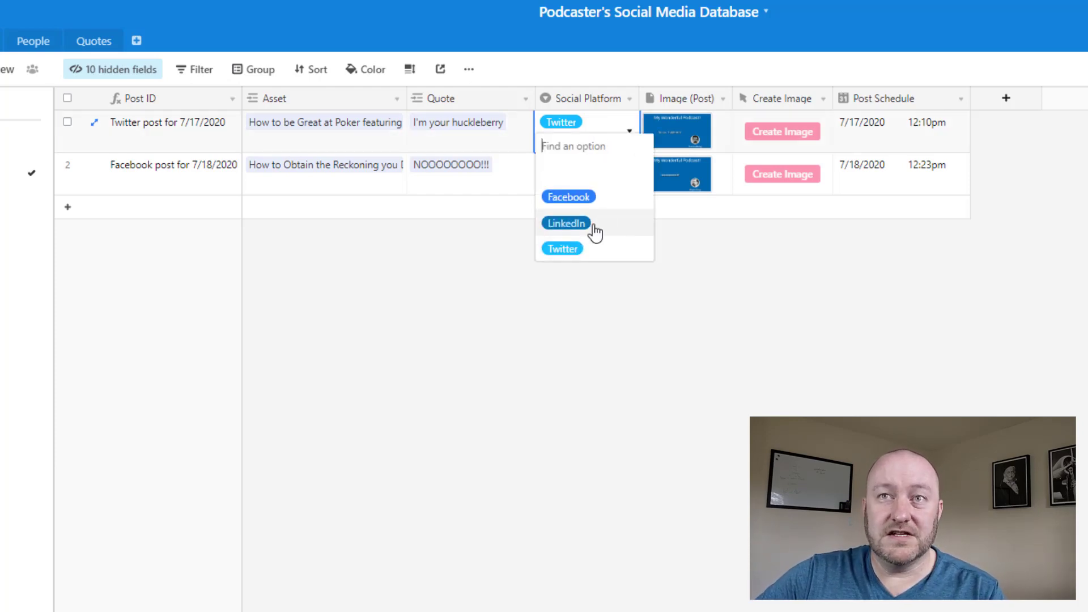
{"action": "left_click", "coordinate": [445, 271]}
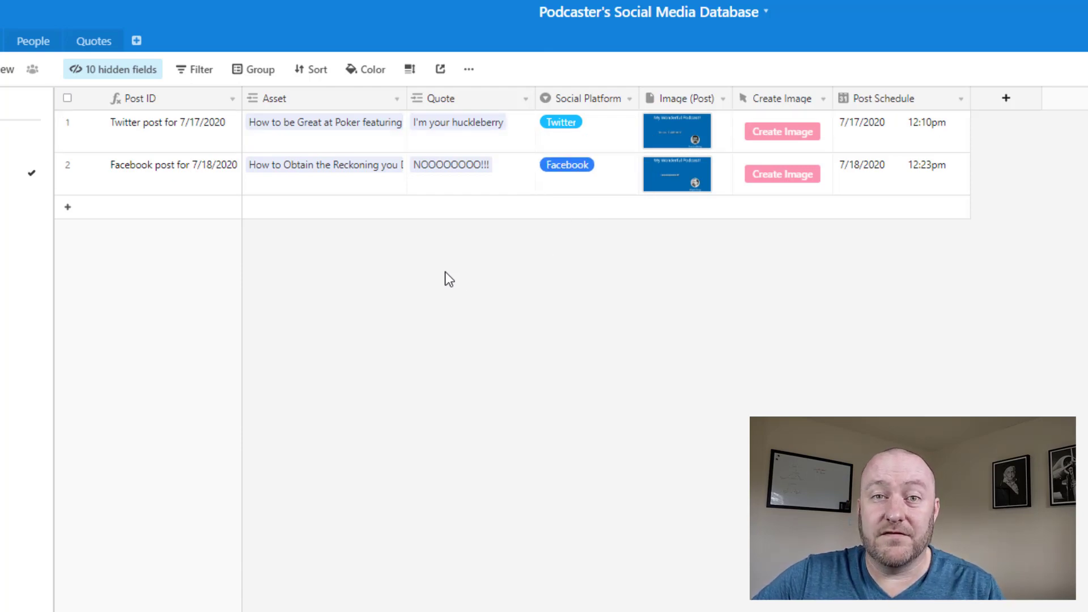
{"action": "left_click", "coordinate": [678, 133]}
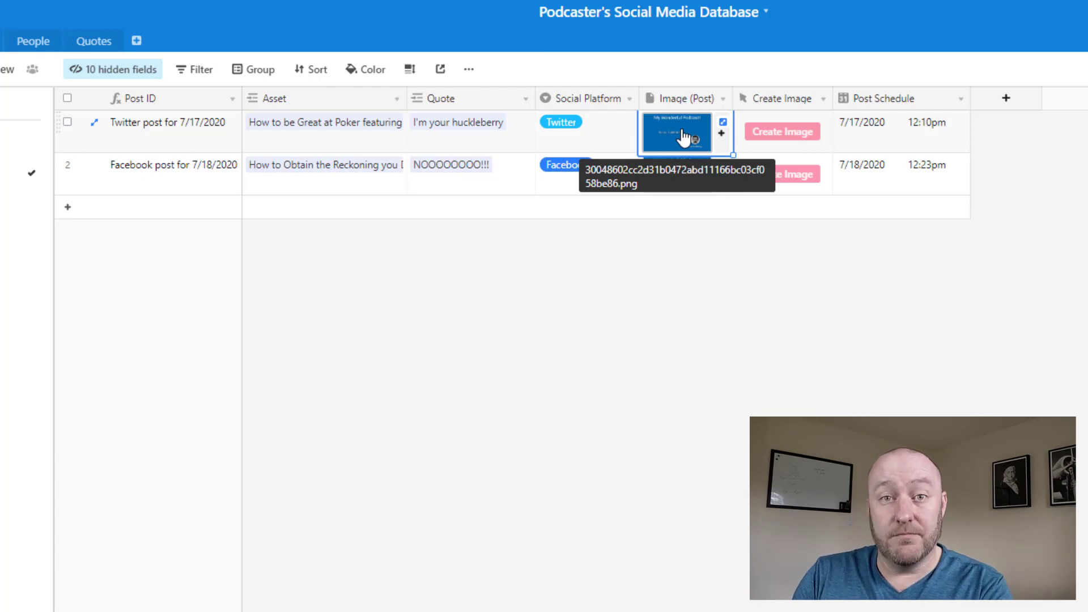
{"action": "left_click", "coordinate": [684, 138]}
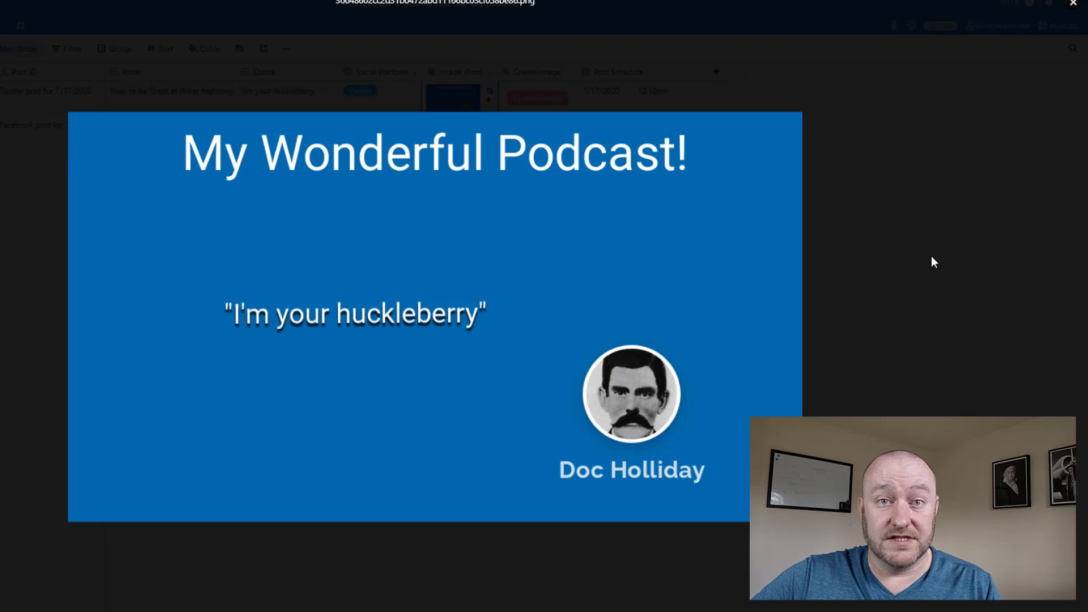
{"action": "left_click", "coordinate": [1073, 2]}
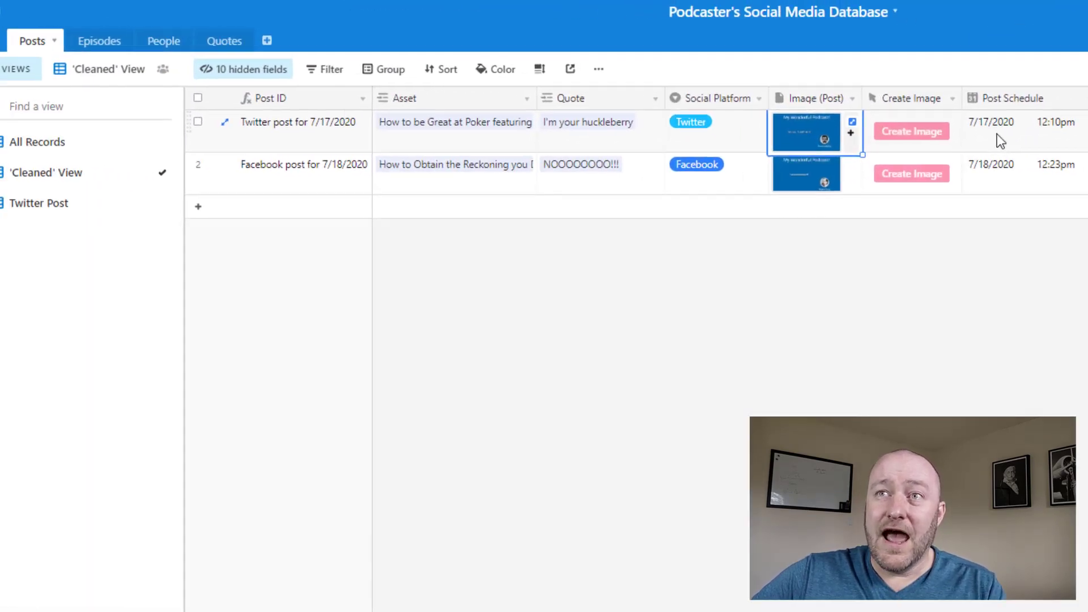
{"action": "left_click", "coordinate": [1001, 131]}
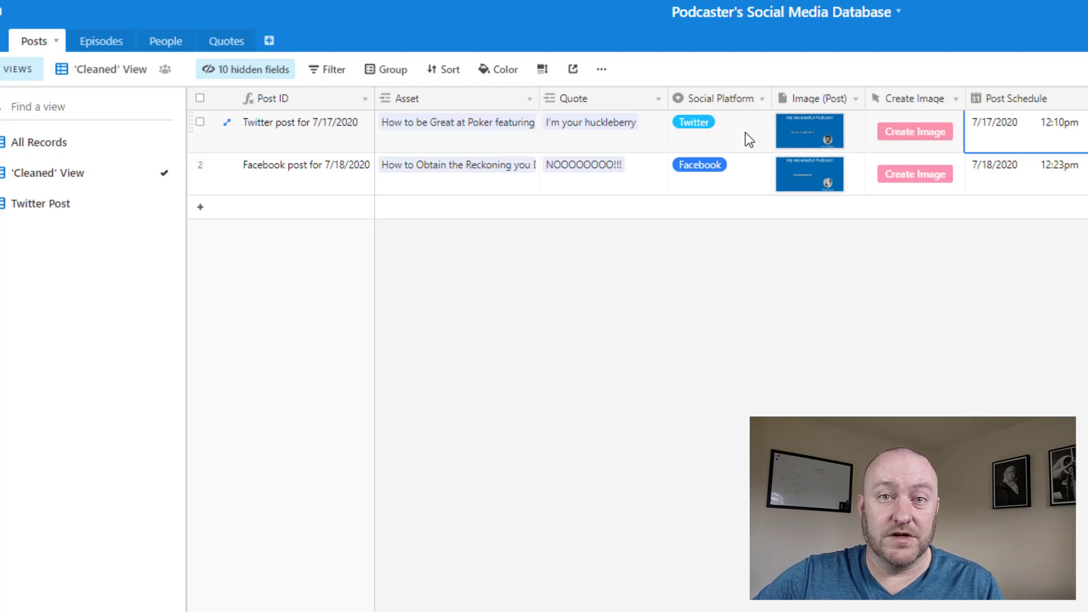
Switch to the All Records view and inspect the Facebook post's ID, asset, quote and person
{"action": "left_click", "coordinate": [792, 290]}
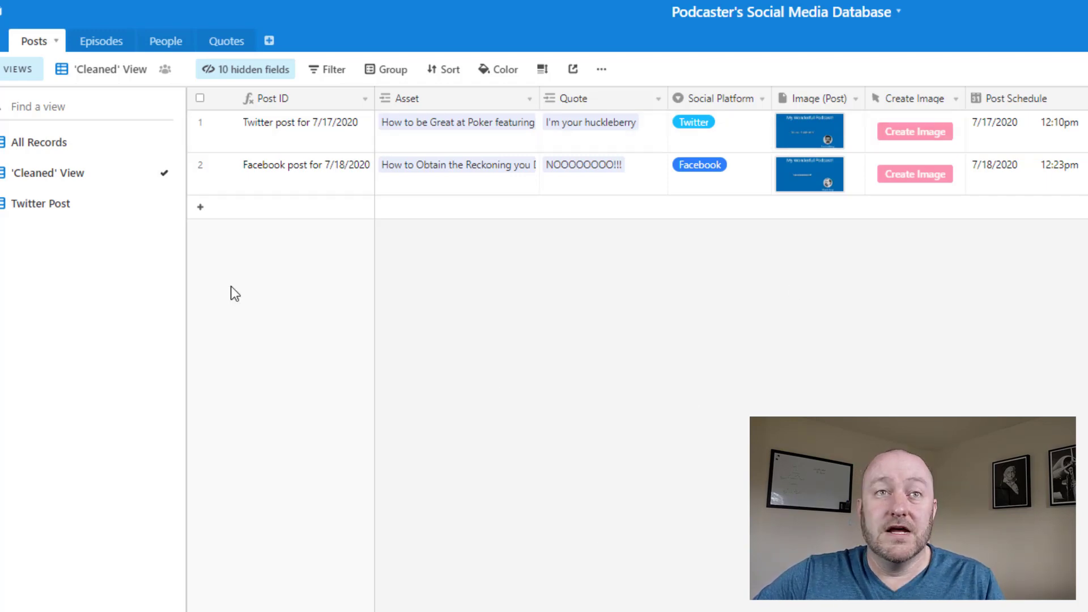
{"action": "left_click_drag", "start_coordinate": [34, 204], "coordinate": [28, 204]}
{"action": "left_click_drag", "start_coordinate": [26, 143], "coordinate": [26, 150]}
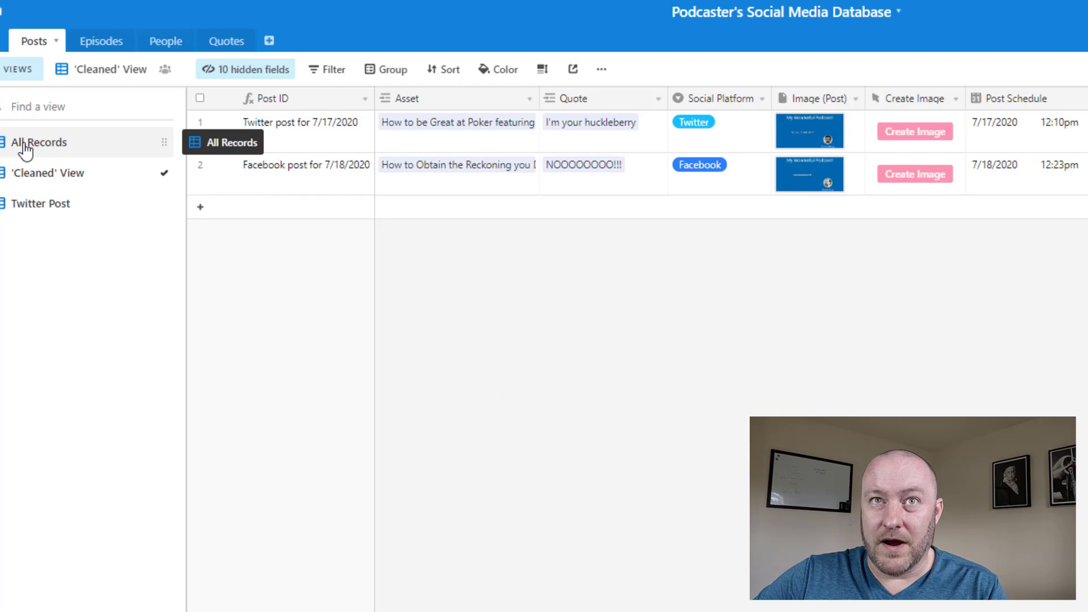
{"action": "left_click_drag", "start_coordinate": [26, 150], "coordinate": [22, 145]}
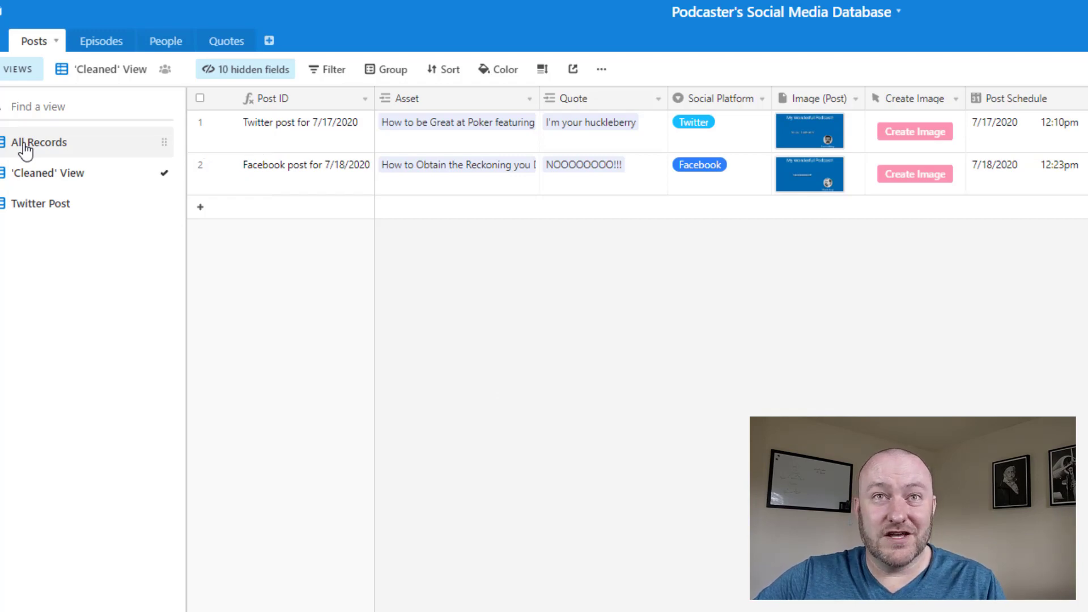
{"action": "left_click", "coordinate": [379, 134]}
{"action": "left_click", "coordinate": [416, 134]}
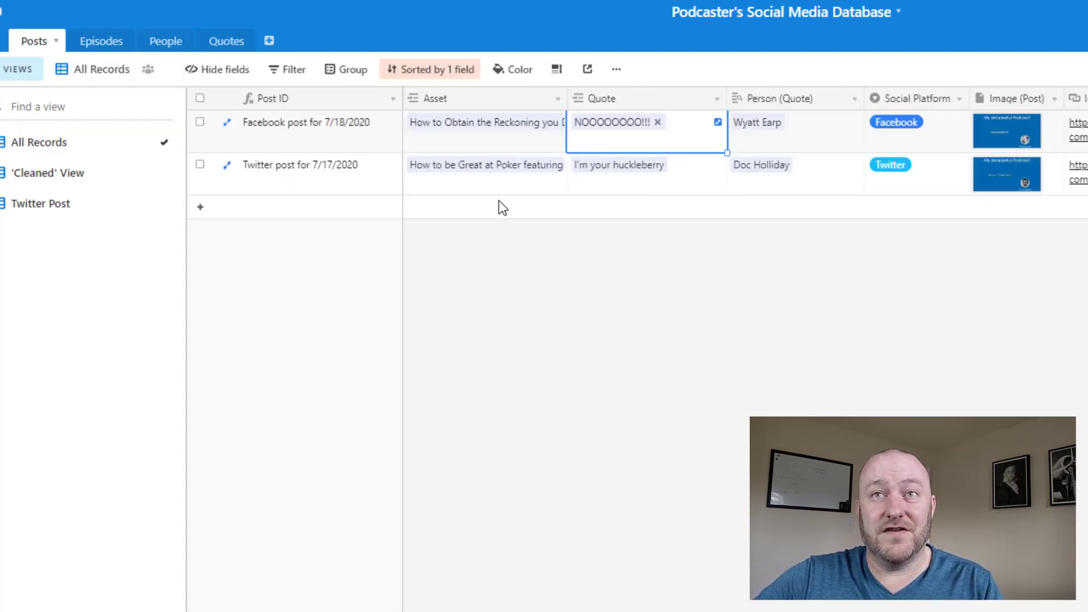
{"action": "left_click", "coordinate": [463, 101]}
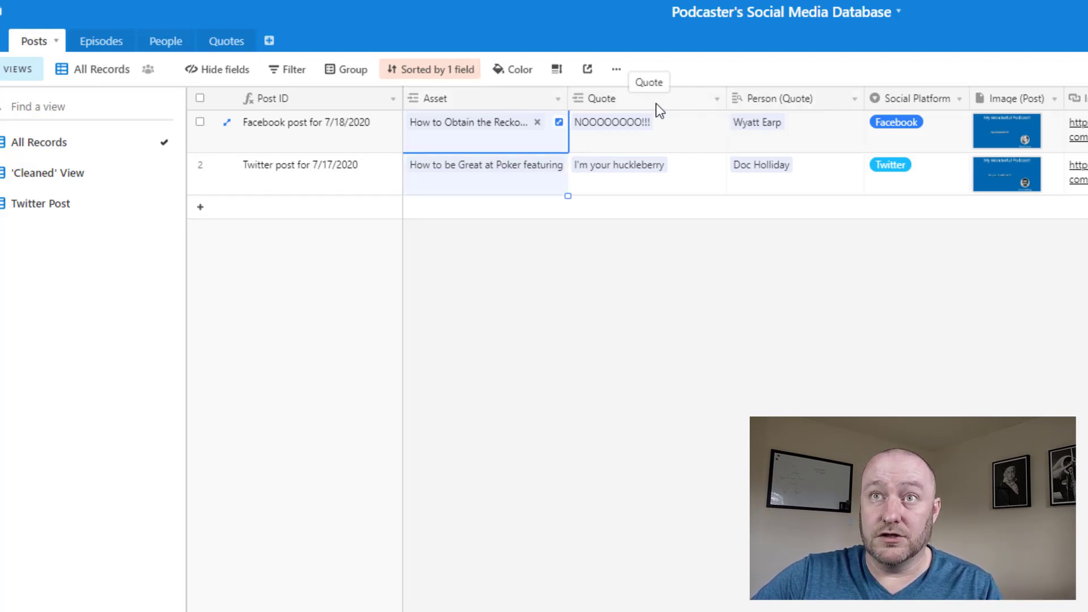
{"action": "left_click", "coordinate": [685, 135]}
{"action": "left_click", "coordinate": [794, 124]}
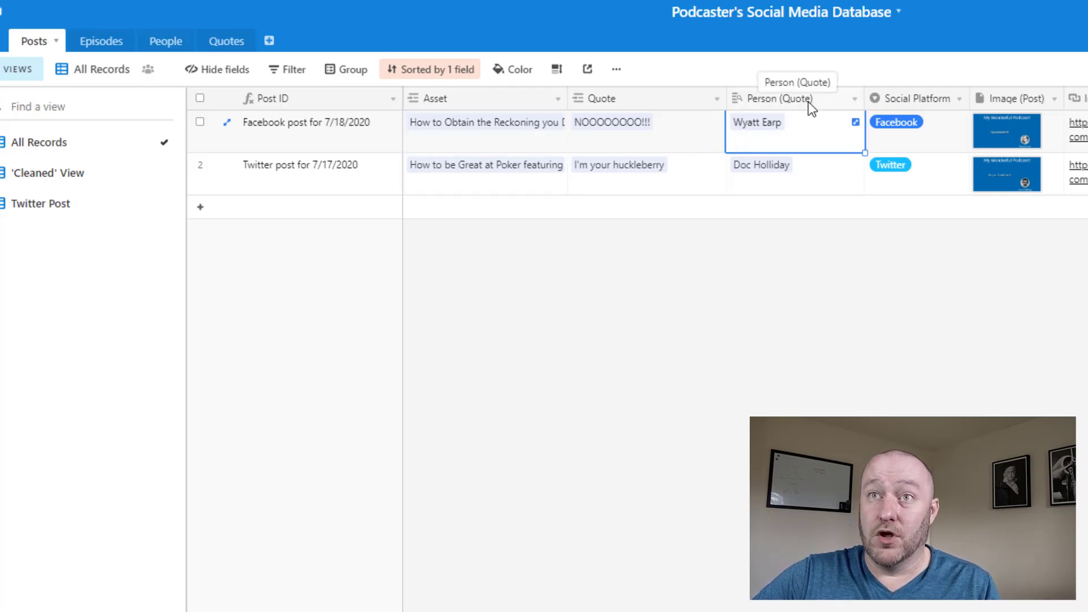
{"action": "left_click", "coordinate": [809, 101]}
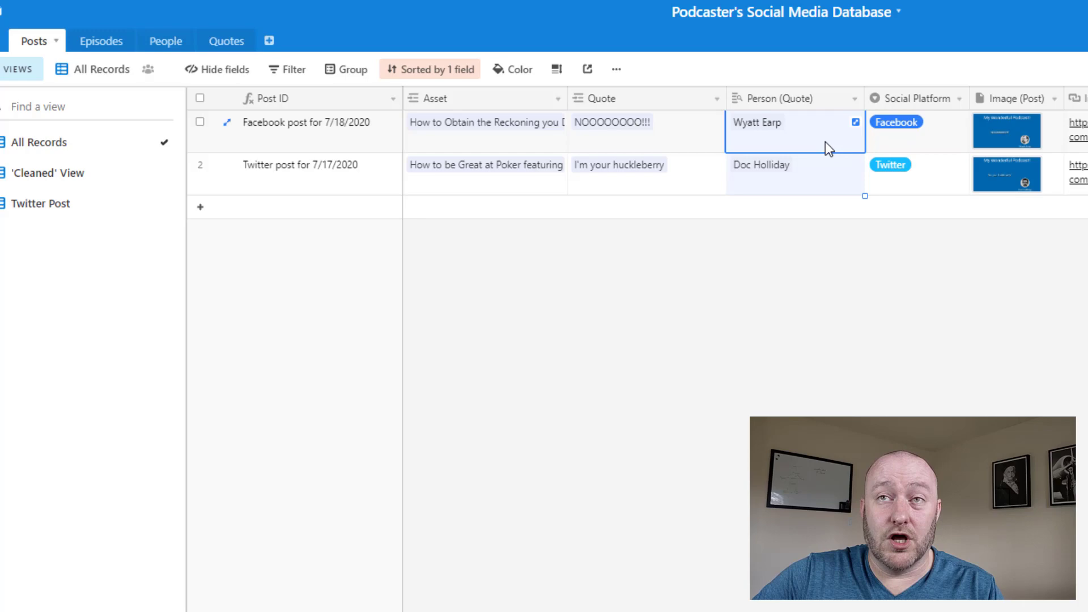
Check the Facebook post's platform, generated image, Bannerbear image URL and Zapier webhook link
{"action": "left_click", "coordinate": [695, 127]}
{"action": "left_click", "coordinate": [884, 141]}
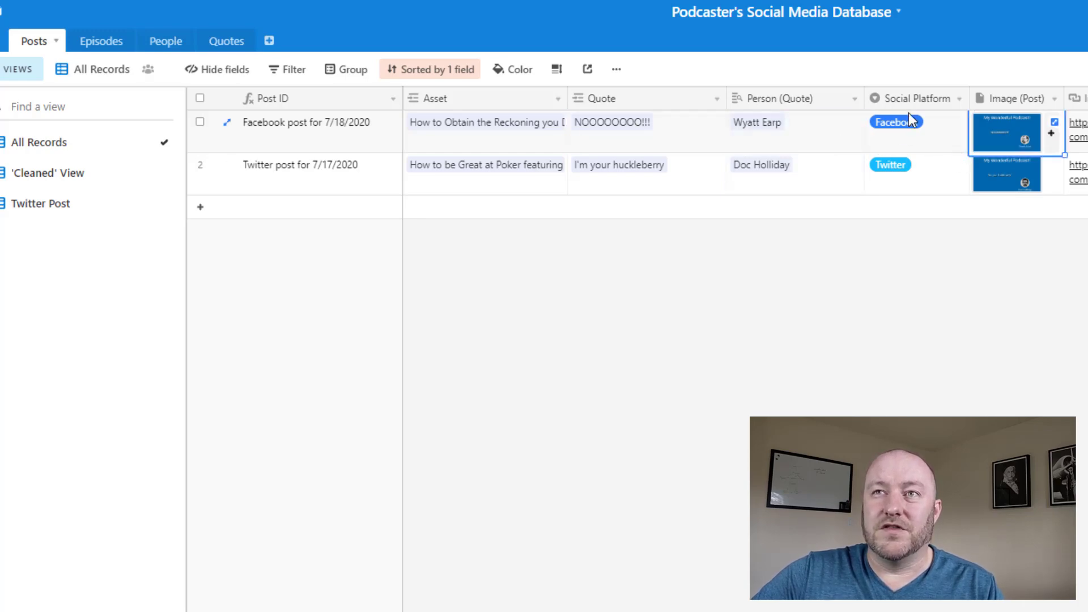
{"action": "left_click", "coordinate": [1046, 123]}
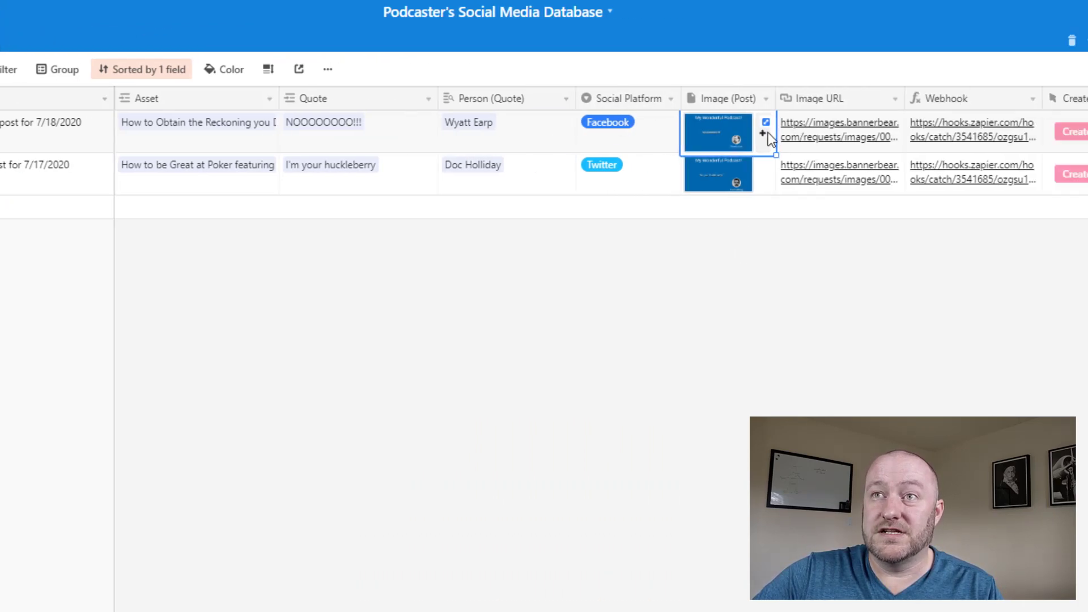
{"action": "key", "text": "Right"}
{"action": "key", "text": "Right"}
{"action": "key", "text": "Right"}
{"action": "key", "text": "Right"}
{"action": "left_click", "coordinate": [589, 136]}
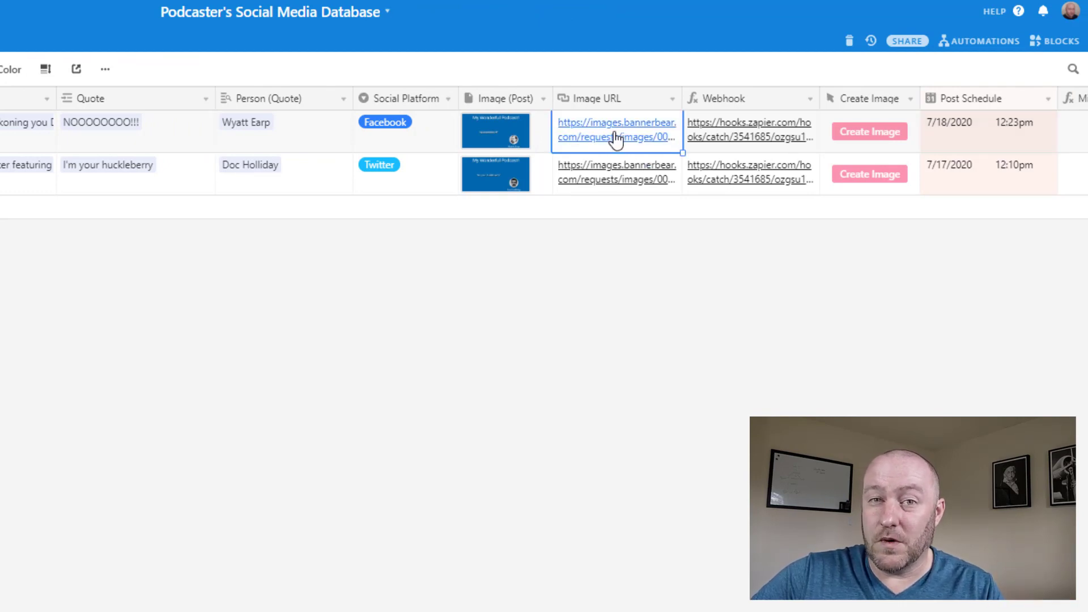
{"action": "left_click", "coordinate": [715, 144]}
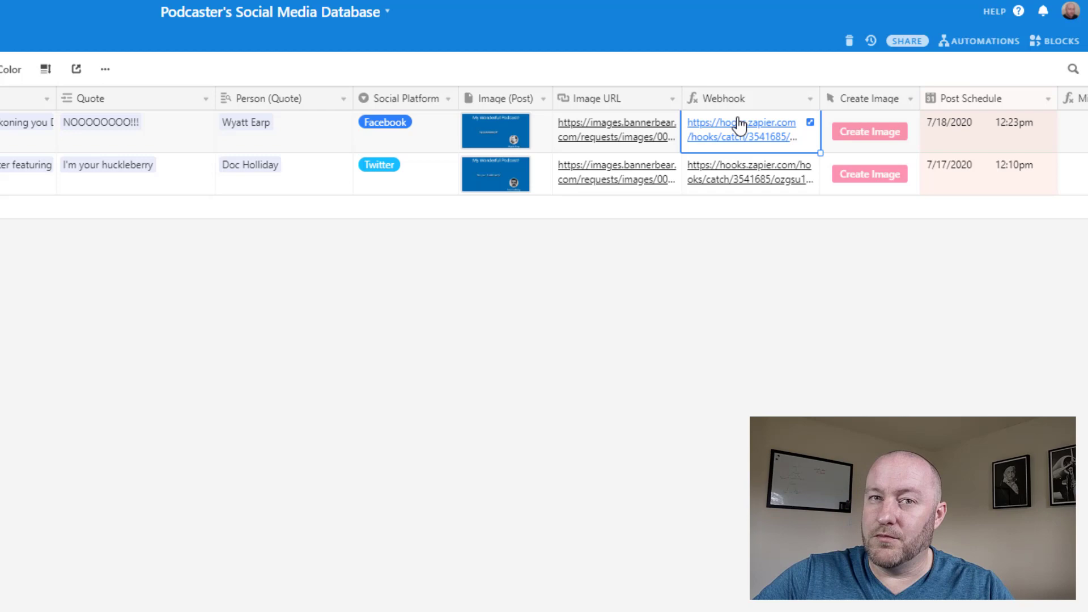
{"action": "left_click", "coordinate": [842, 135]}
{"action": "double_click", "coordinate": [868, 97]}
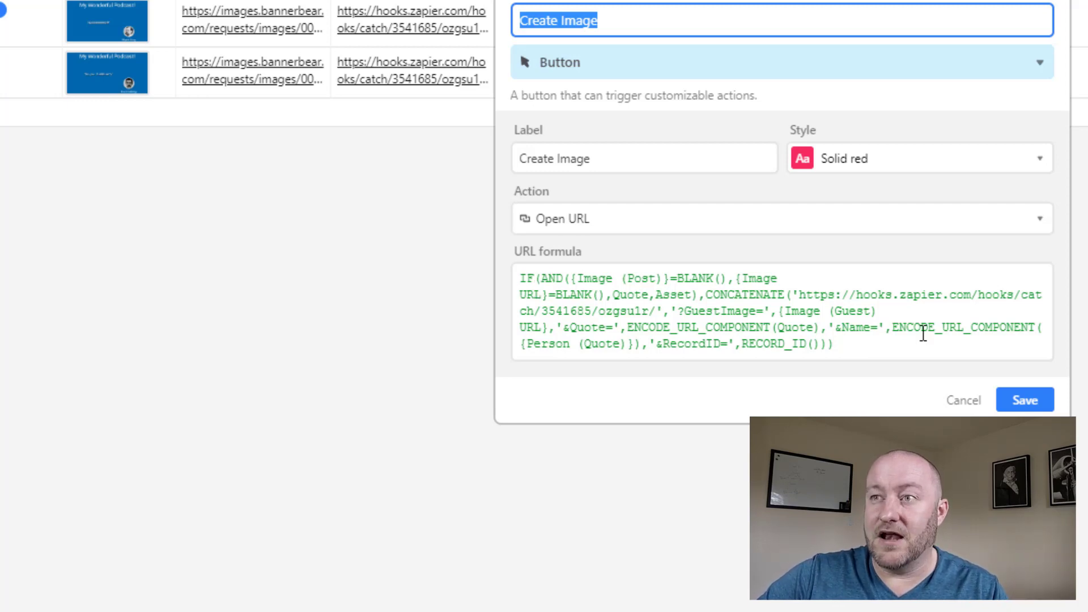
{"action": "left_click", "coordinate": [964, 400]}
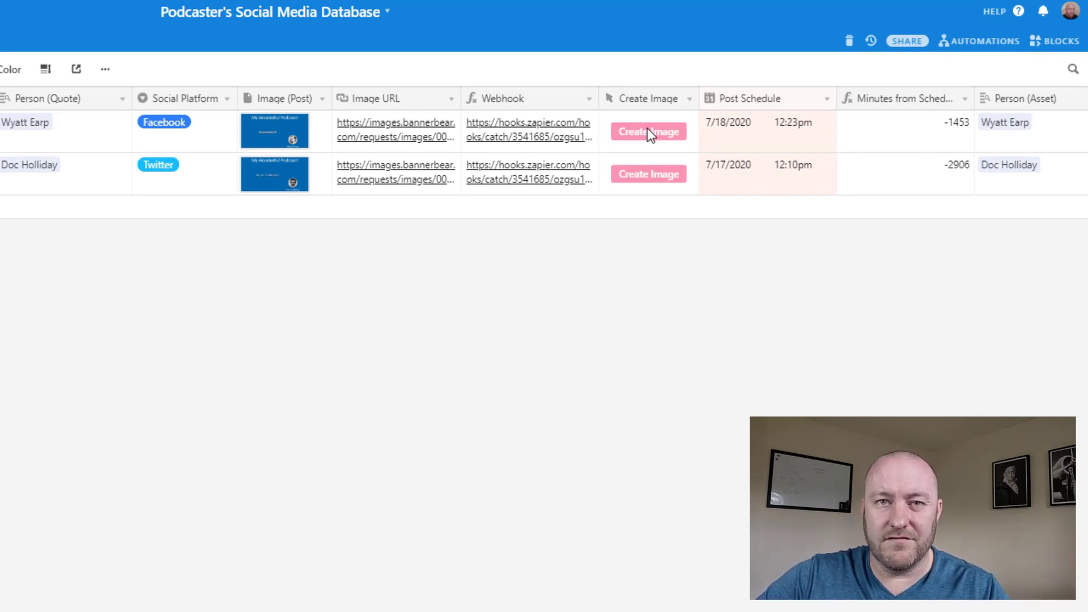
{"action": "left_click", "coordinate": [749, 142]}
{"action": "key", "text": "Right"}
{"action": "key", "text": "Right"}
{"action": "key", "text": "Right"}
{"action": "key", "text": "Right"}
{"action": "key", "text": "Right"}
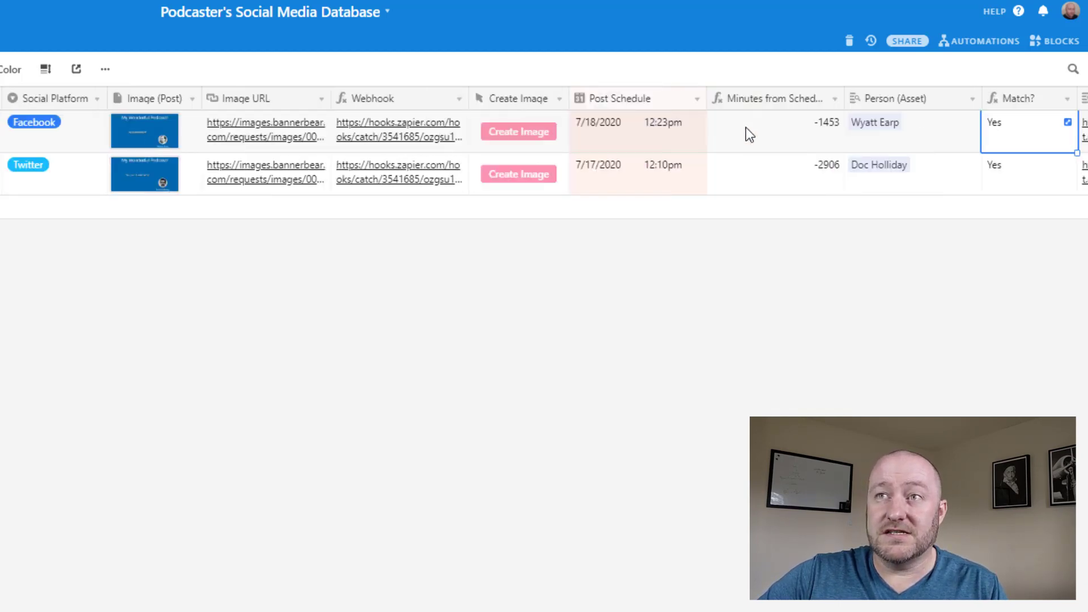
{"action": "left_click", "coordinate": [535, 100]}
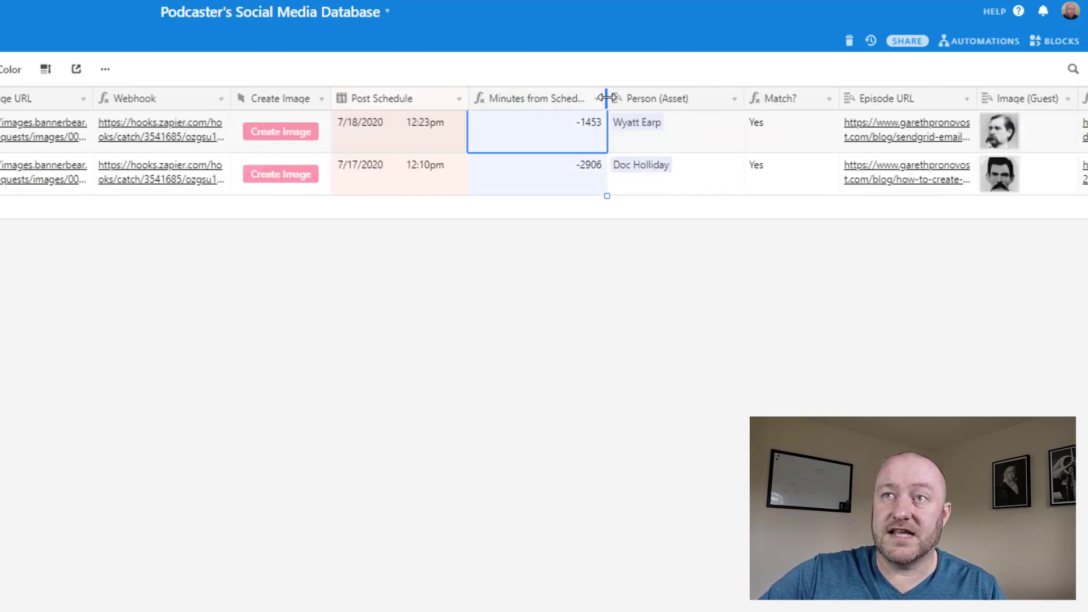
{"action": "left_click_drag", "start_coordinate": [605, 99], "coordinate": [625, 99]}
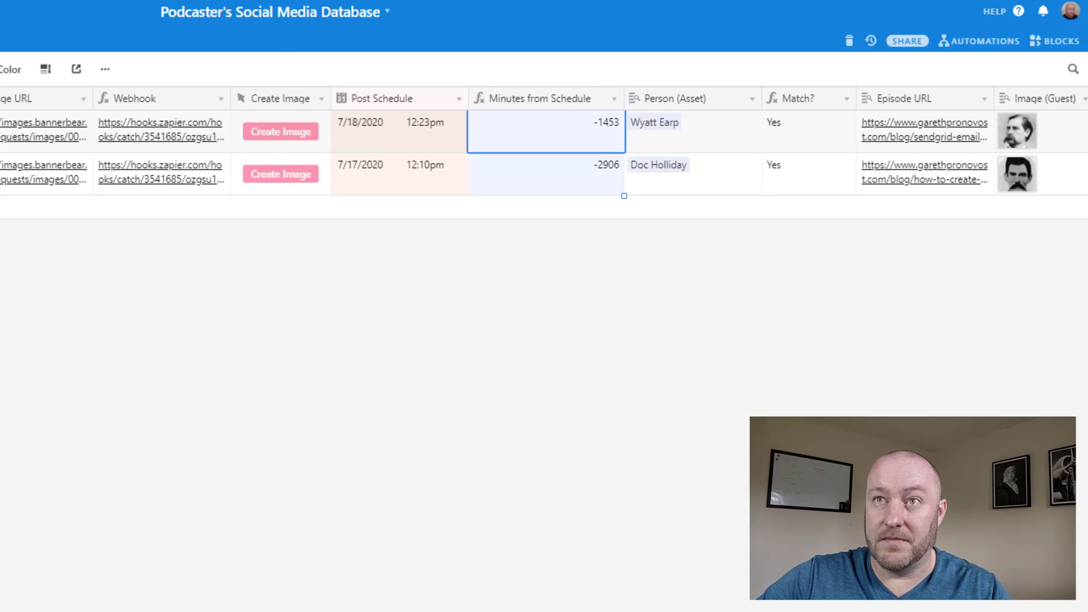
{"action": "double_click", "coordinate": [539, 103]}
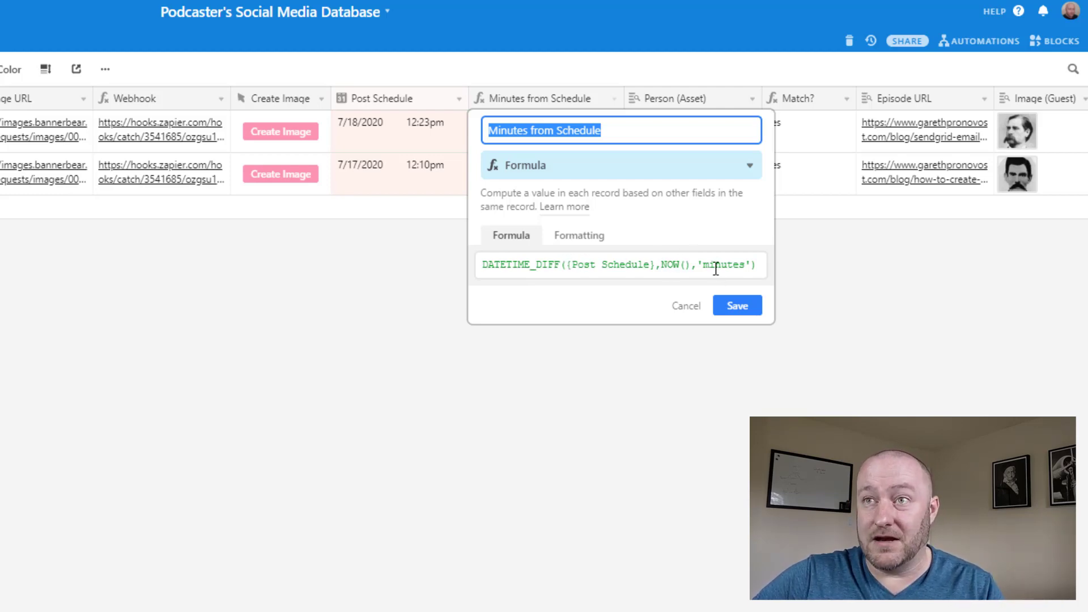
{"action": "left_click", "coordinate": [687, 306]}
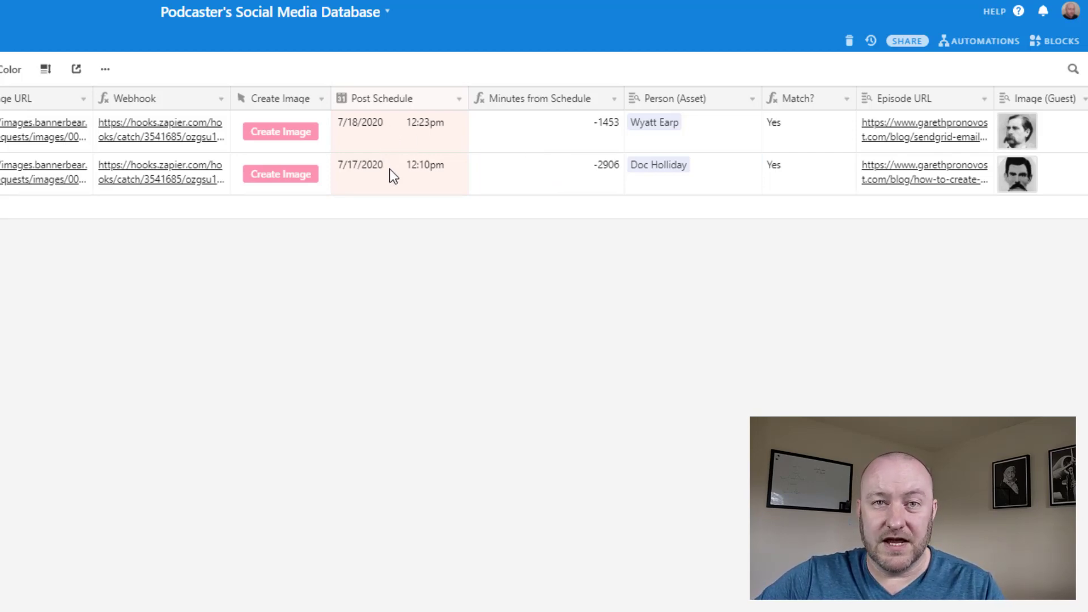
{"action": "left_click_drag", "start_coordinate": [564, 128], "coordinate": [561, 166]}
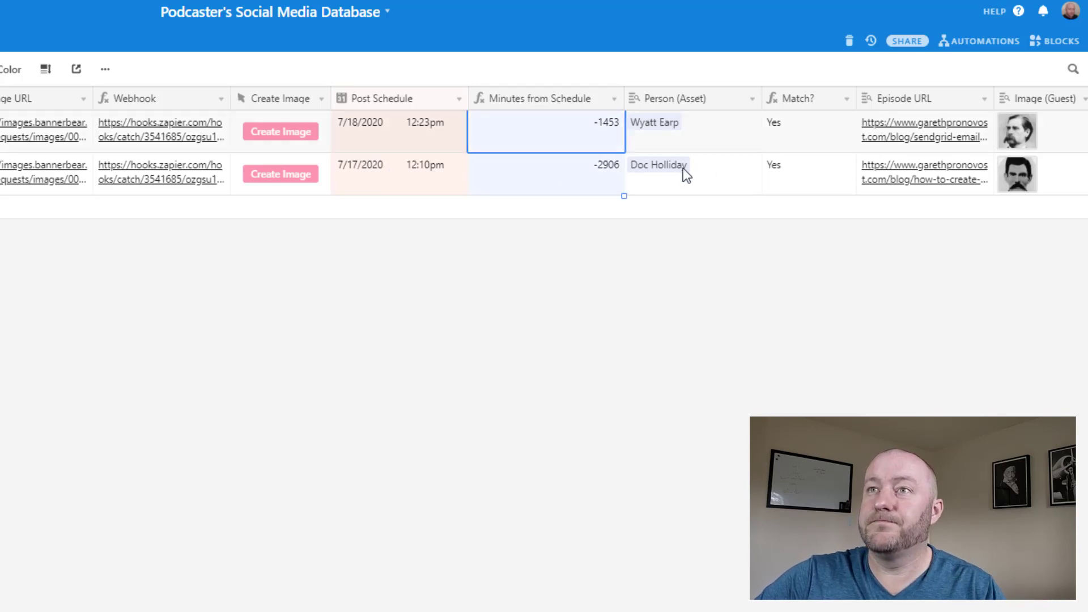
{"action": "left_click", "coordinate": [712, 135]}
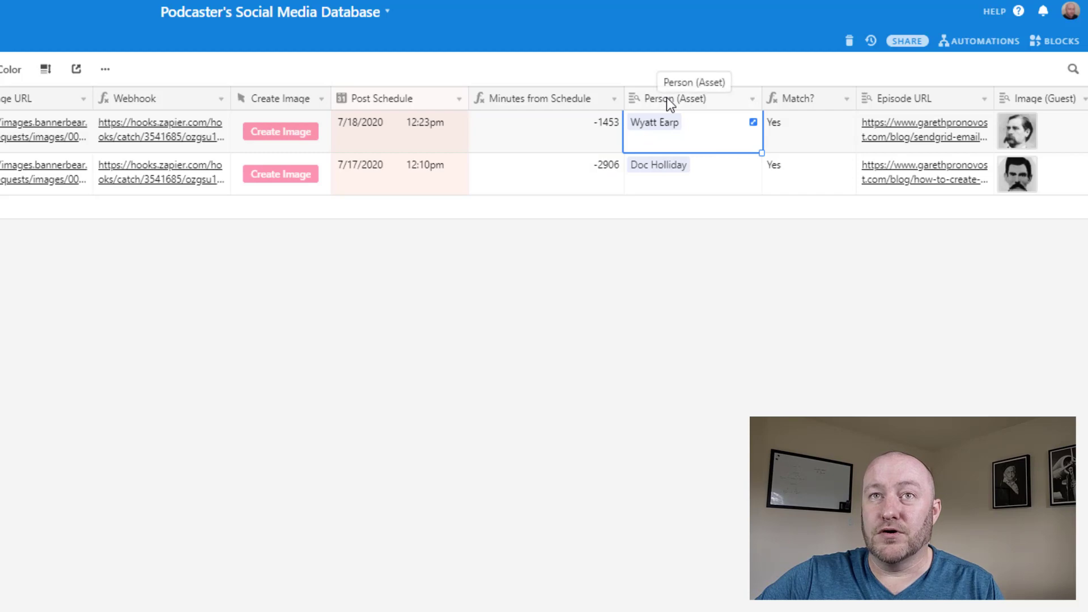
{"action": "scroll", "coordinate": [544, 153], "scroll_direction": "left", "scroll_amount": 5}
{"action": "scroll", "coordinate": [44, 113], "scroll_direction": "left", "scroll_amount": 5}
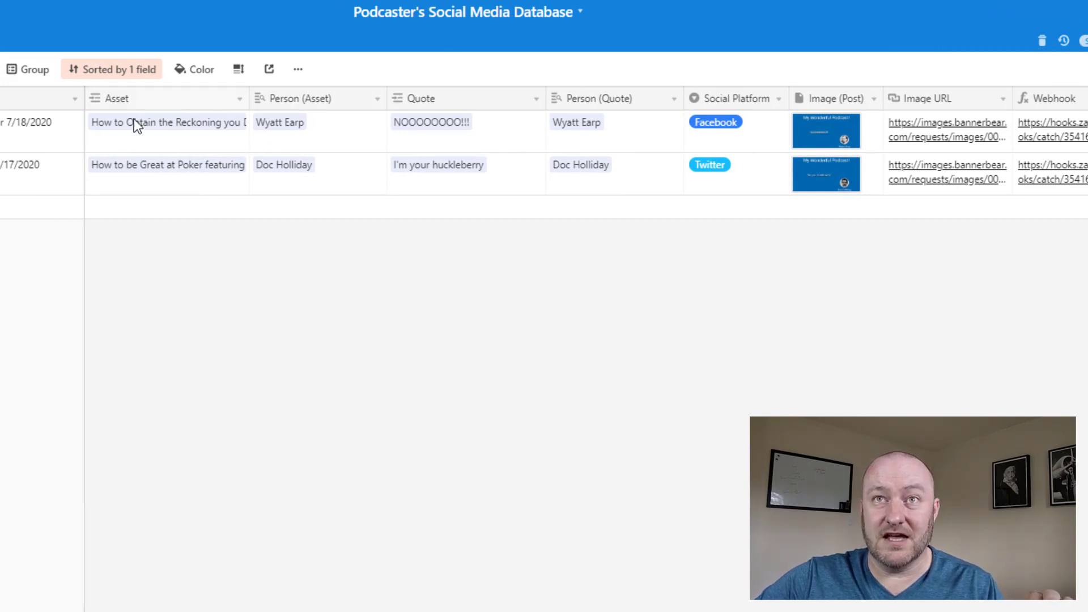
{"action": "left_click", "coordinate": [426, 138]}
{"action": "key", "text": "Right"}
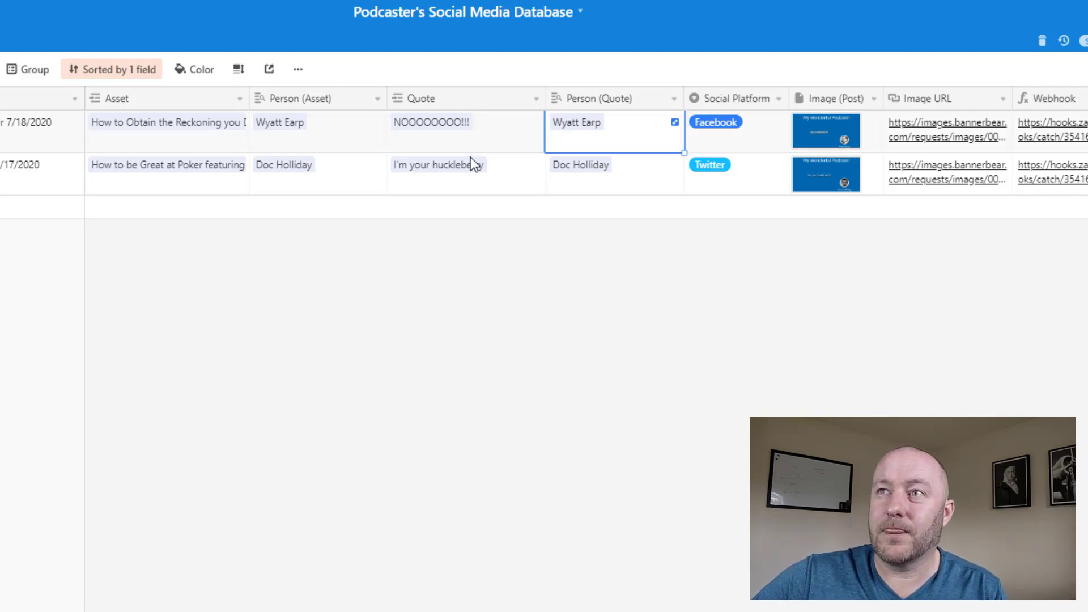
{"action": "scroll", "coordinate": [470, 159], "scroll_direction": "right", "scroll_amount": 10}
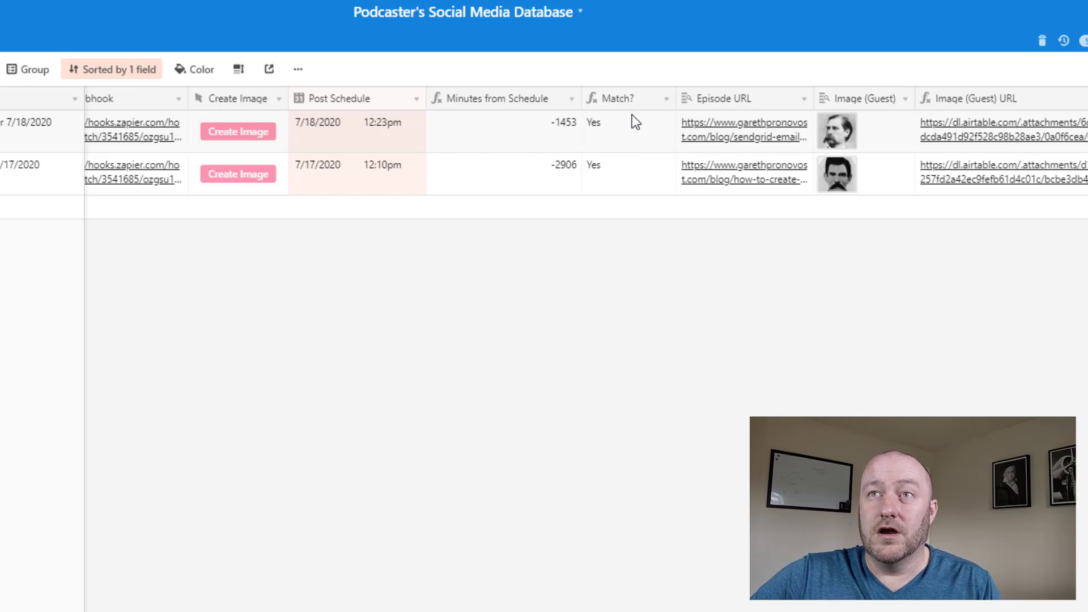
{"action": "double_click", "coordinate": [632, 97]}
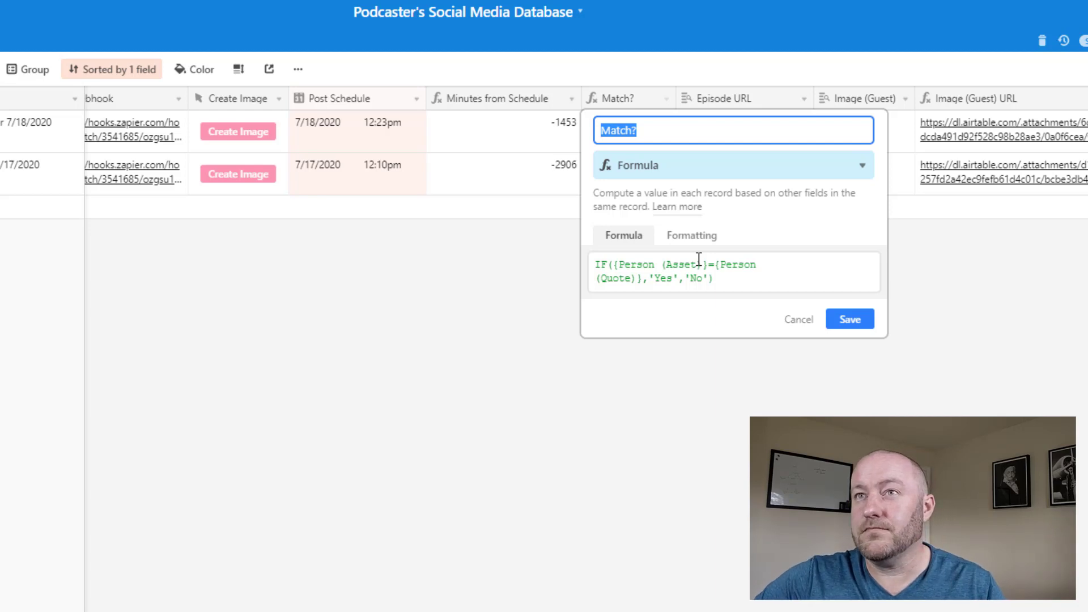
{"action": "key", "text": "Return"}
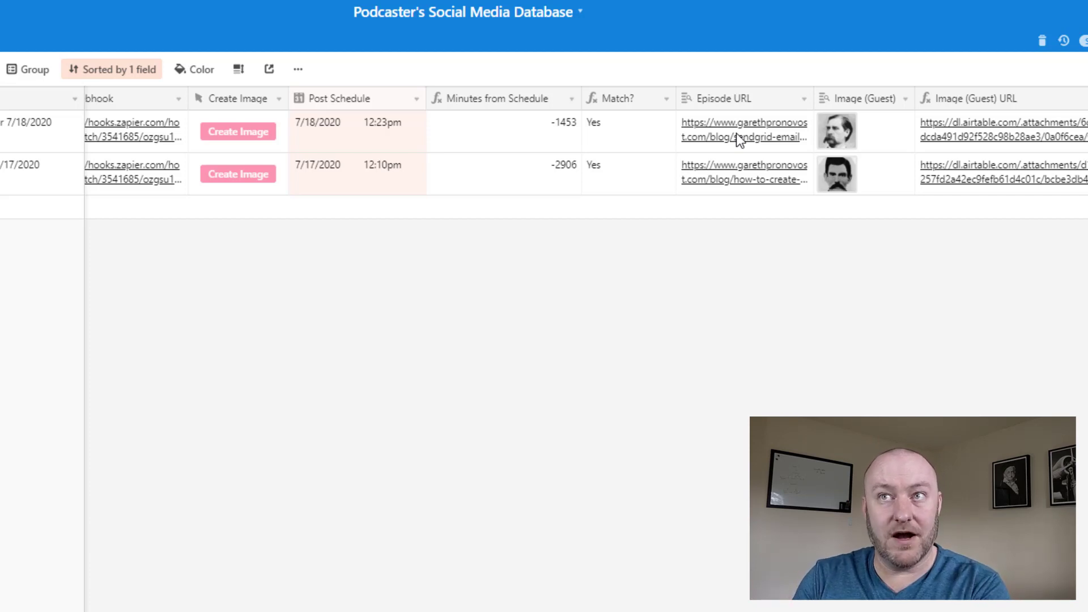
{"action": "left_click", "coordinate": [736, 134]}
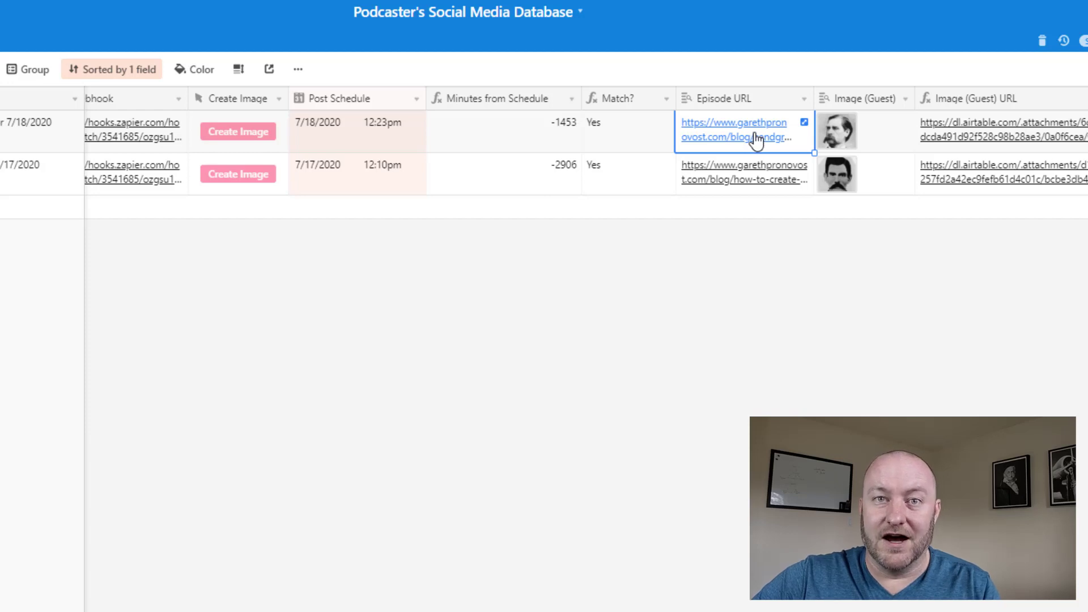
{"action": "left_click", "coordinate": [881, 145]}
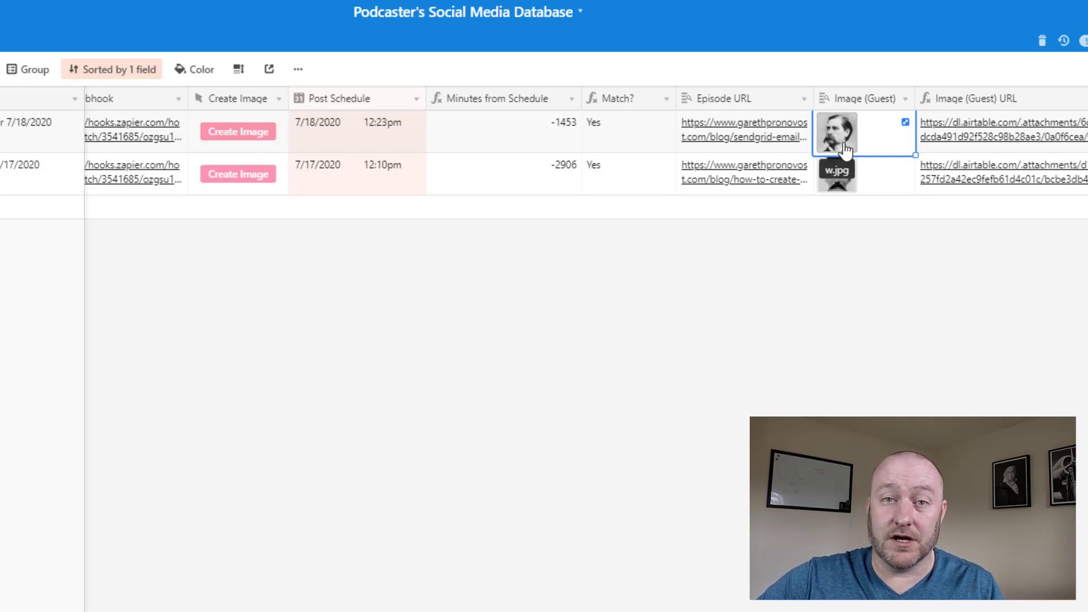
{"action": "left_click", "coordinate": [1004, 131]}
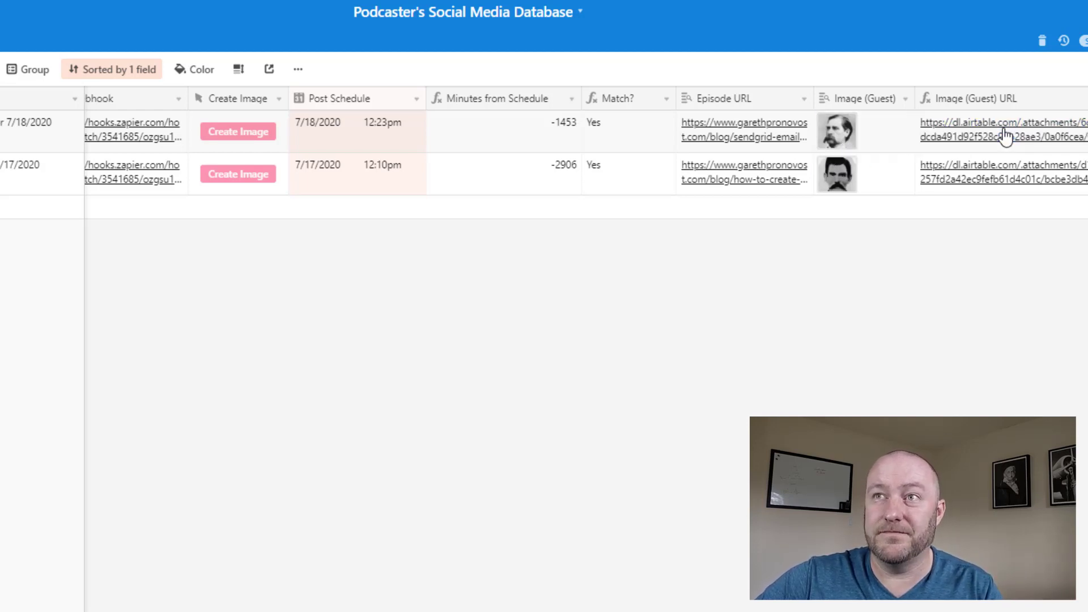
{"action": "double_click", "coordinate": [1019, 97]}
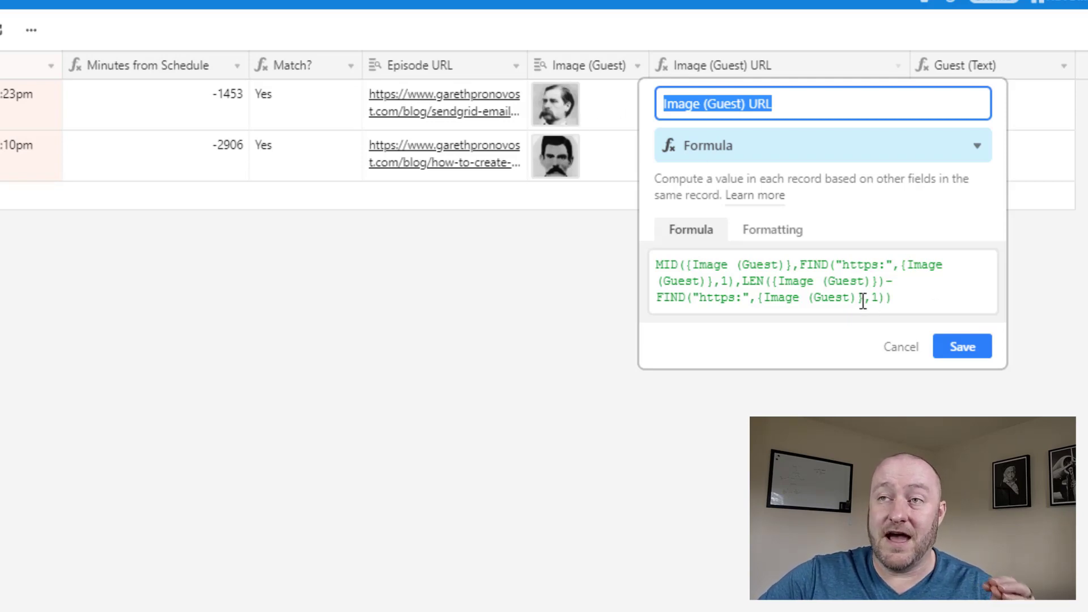
{"action": "left_click", "coordinate": [565, 339]}
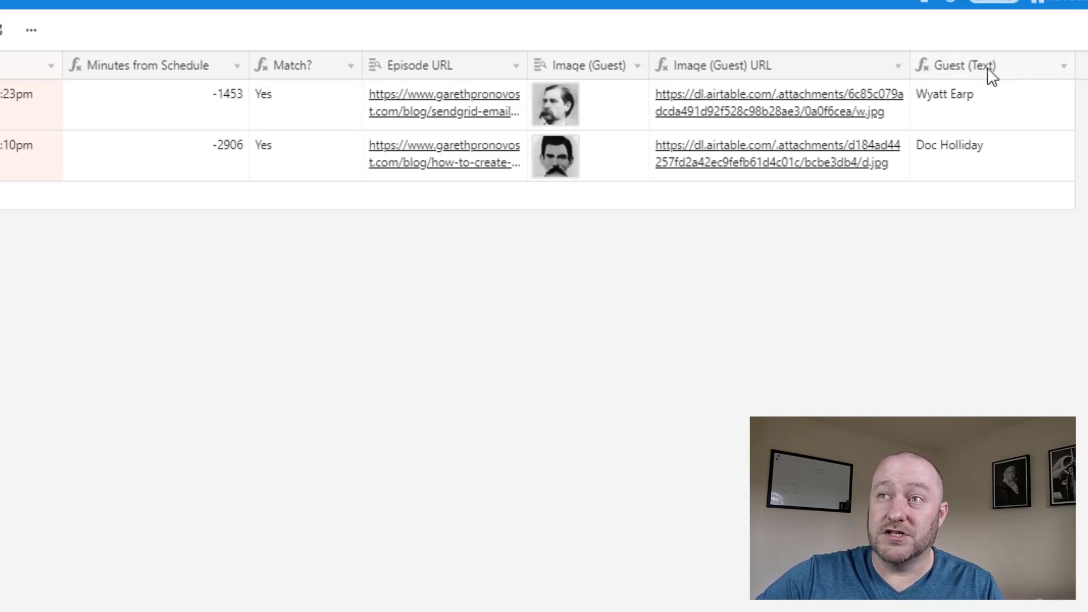
{"action": "left_click", "coordinate": [977, 104]}
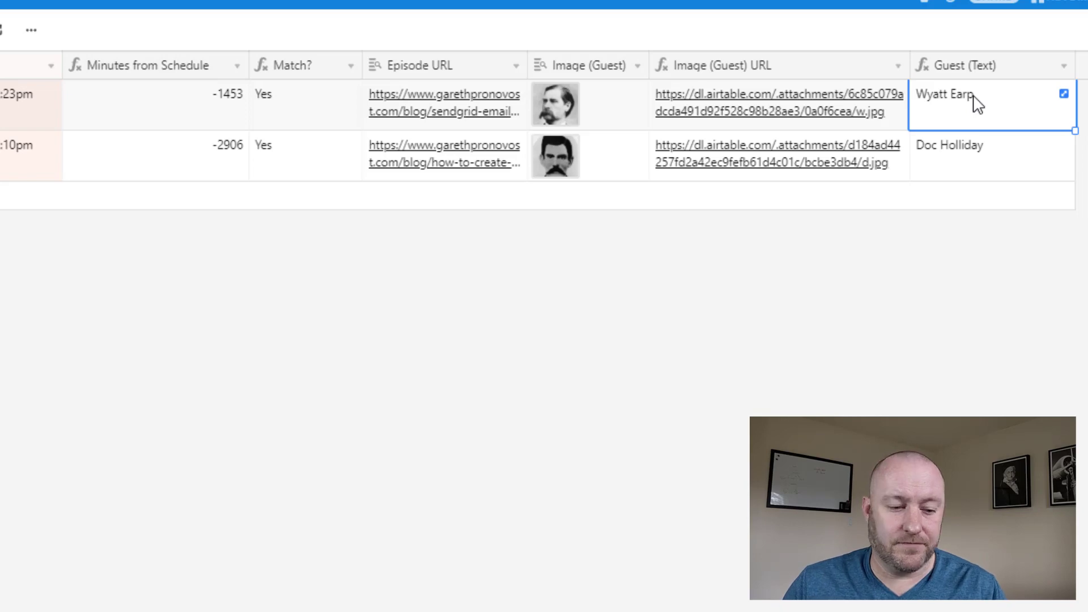
{"action": "key", "text": "ctrl+Left"}
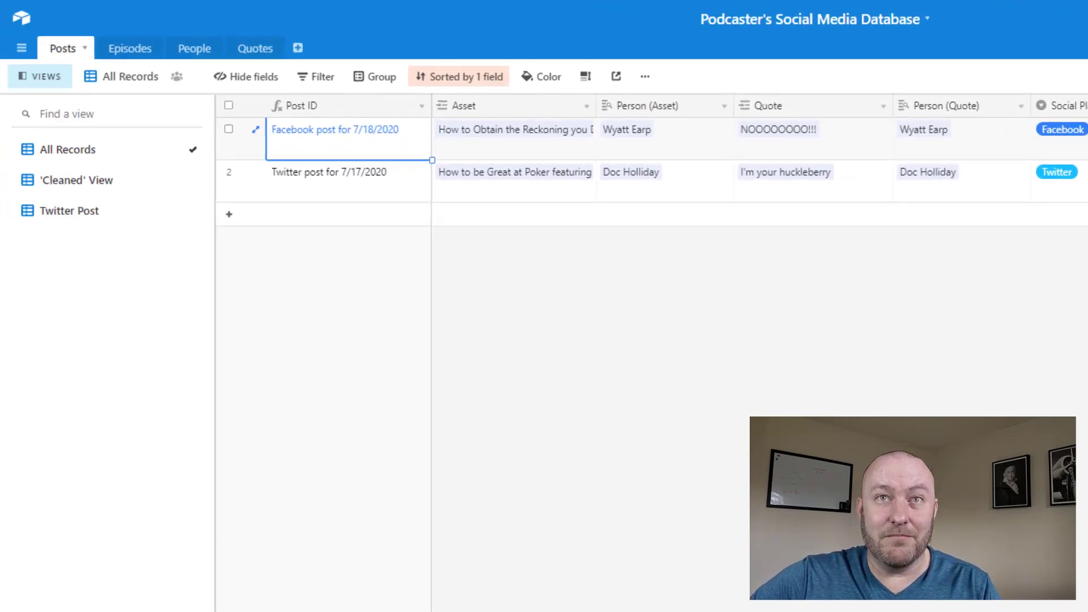
{"action": "key", "text": "Down"}
{"action": "left_click", "coordinate": [537, 348]}
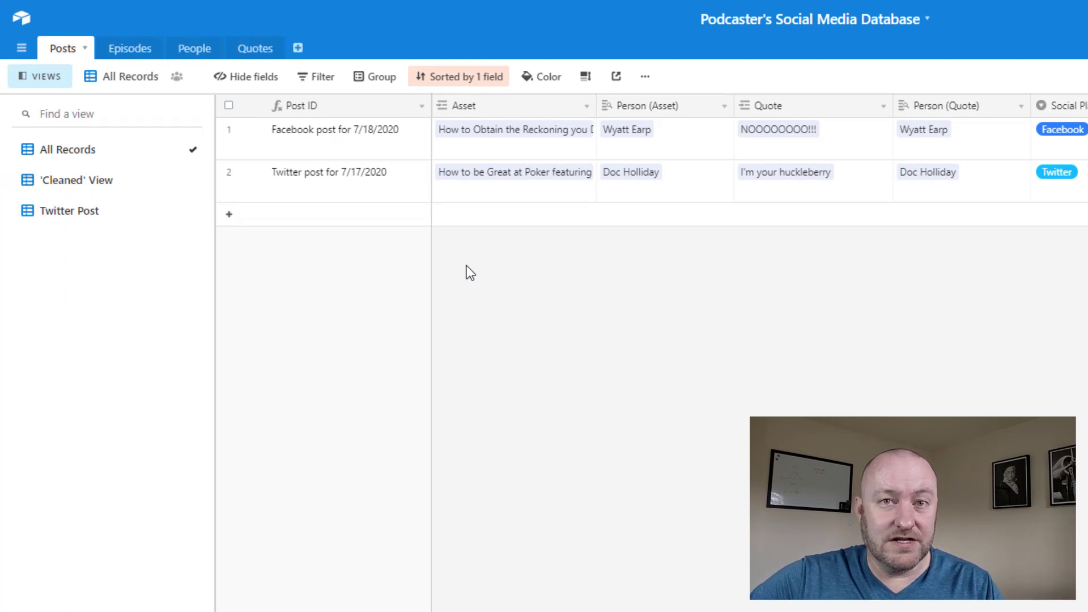
Glance at the People table, then select the fourth quote's Raw Quote in Quotes
{"action": "left_click", "coordinate": [207, 55]}
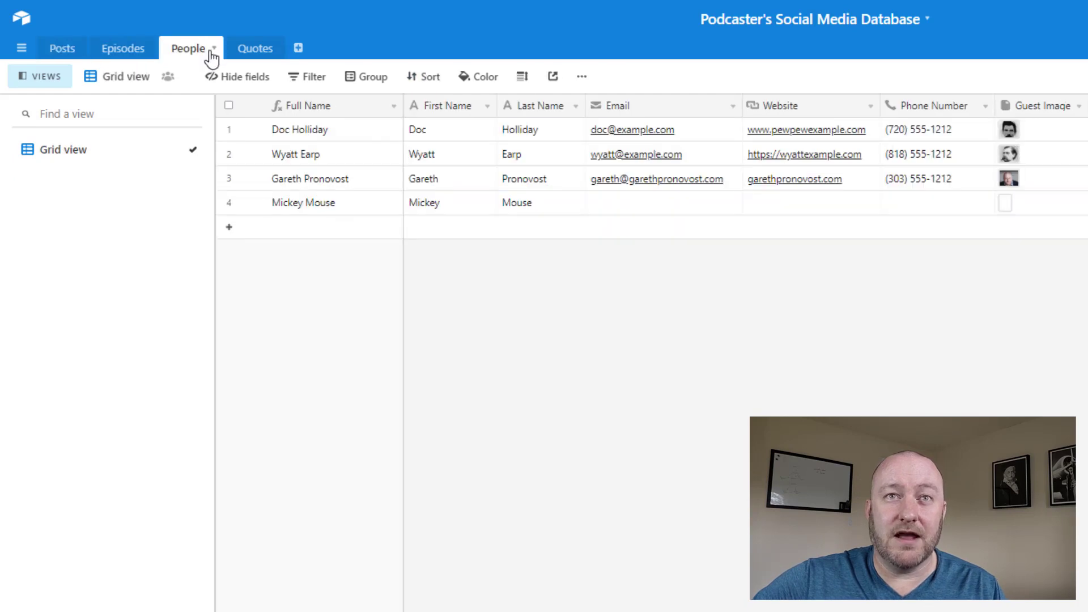
{"action": "left_click", "coordinate": [339, 181]}
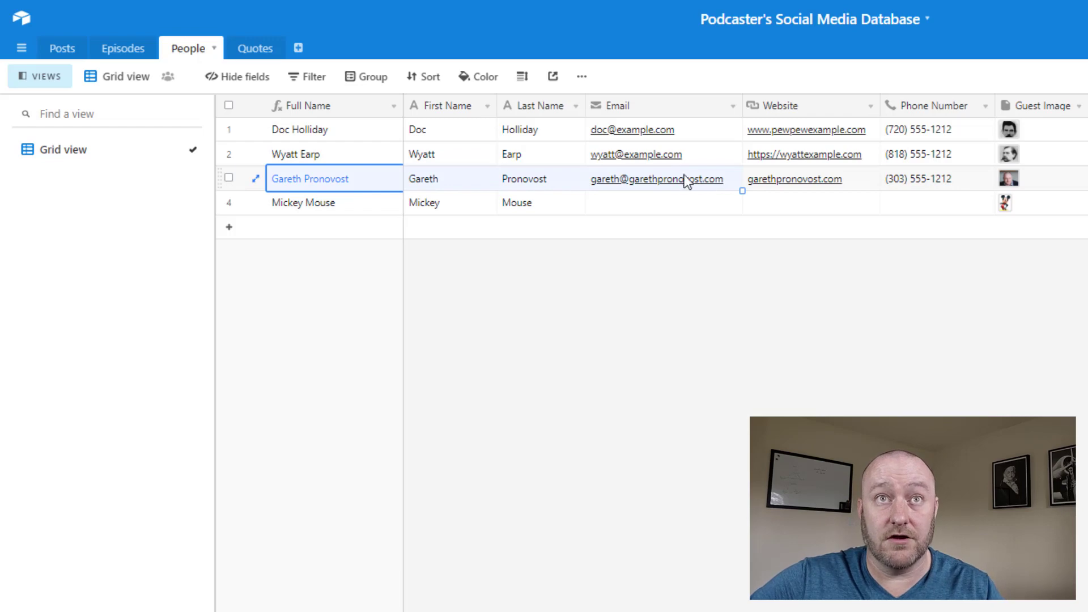
{"action": "left_click", "coordinate": [256, 51]}
{"action": "left_click", "coordinate": [347, 273]}
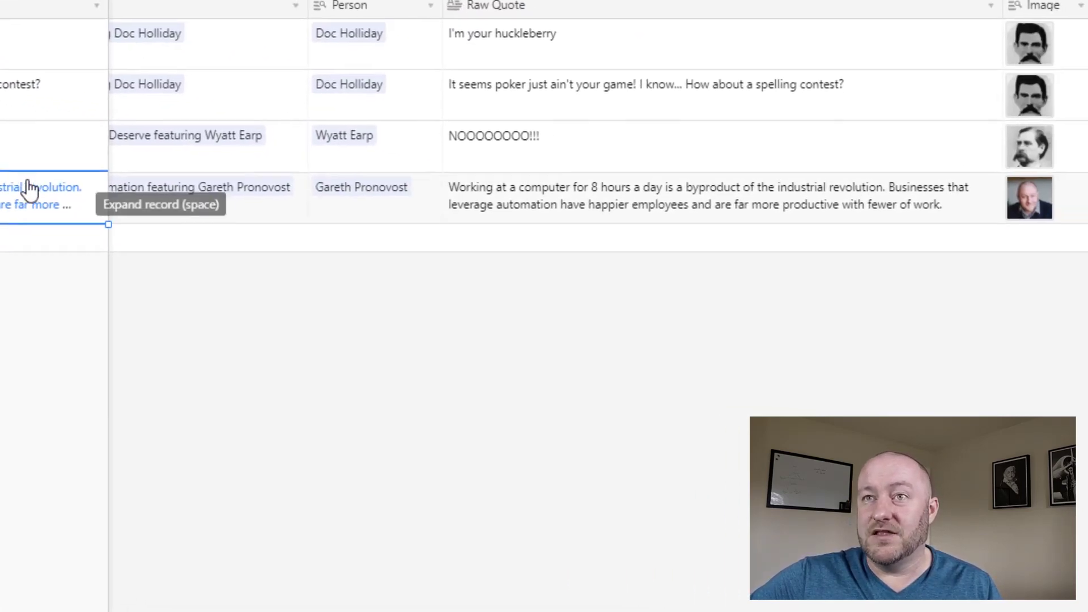
{"action": "left_click", "coordinate": [1070, 279]}
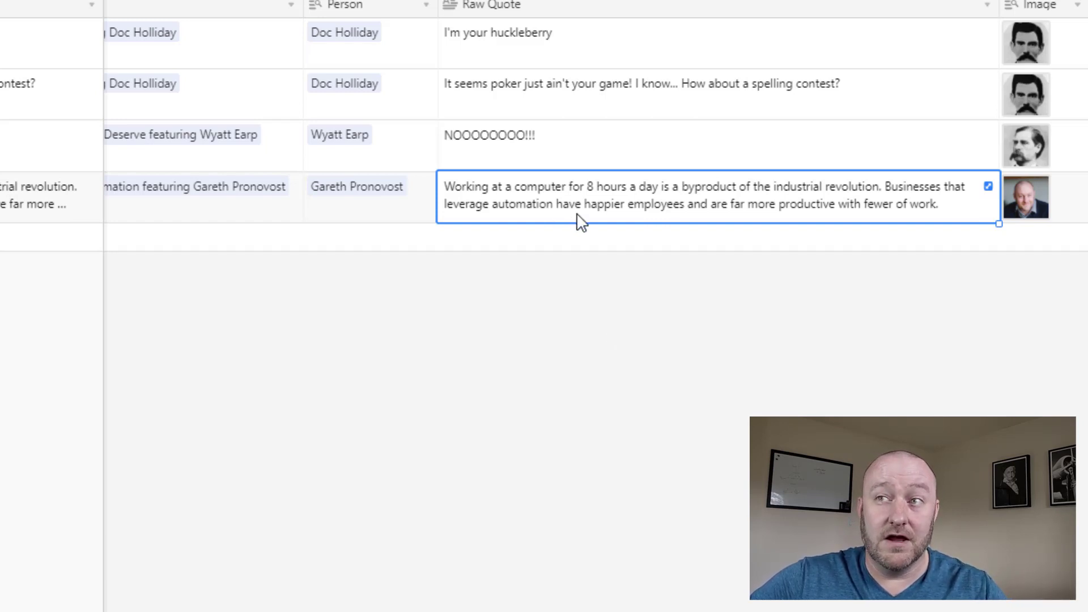
Insert 'hours' so the Raw Quote reads 'fewer hours of work', then return to People
{"action": "left_click", "coordinate": [906, 210]}
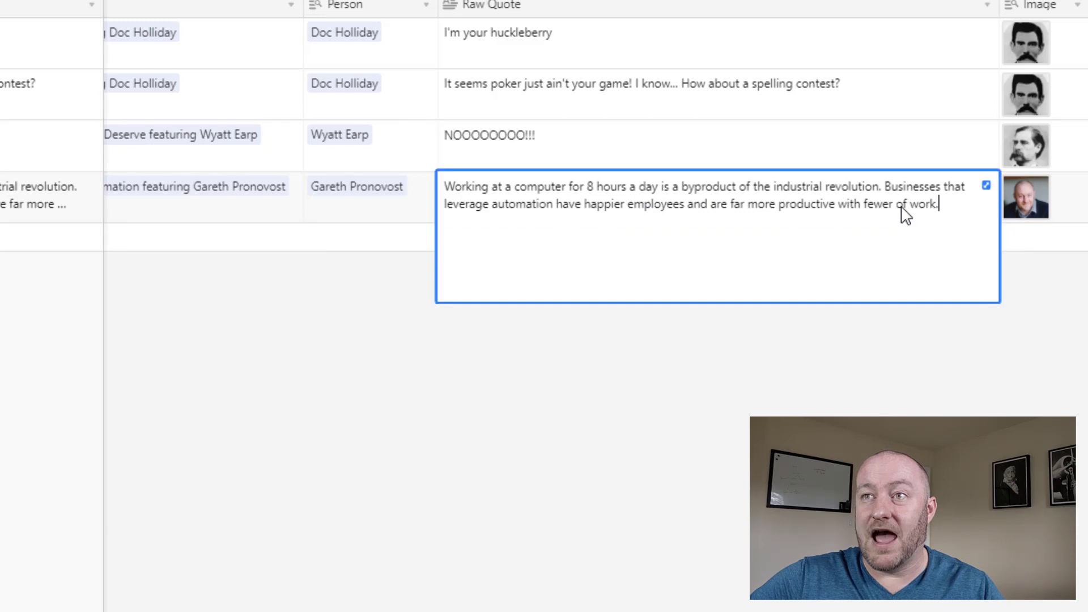
{"action": "type", "text": "hours"}
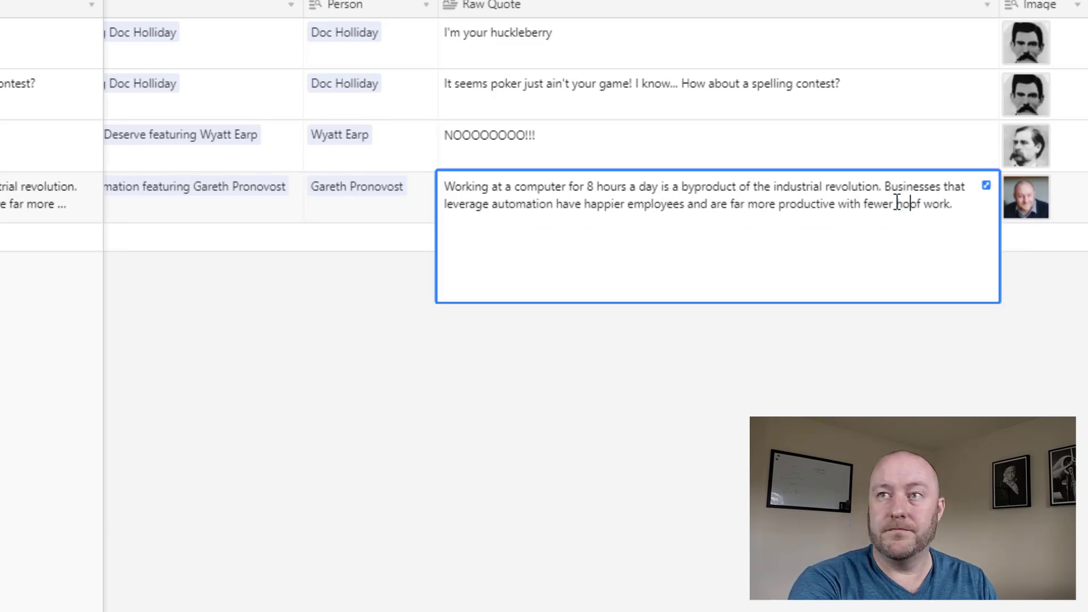
{"action": "key", "text": "Tab"}
{"action": "left_click", "coordinate": [814, 304]}
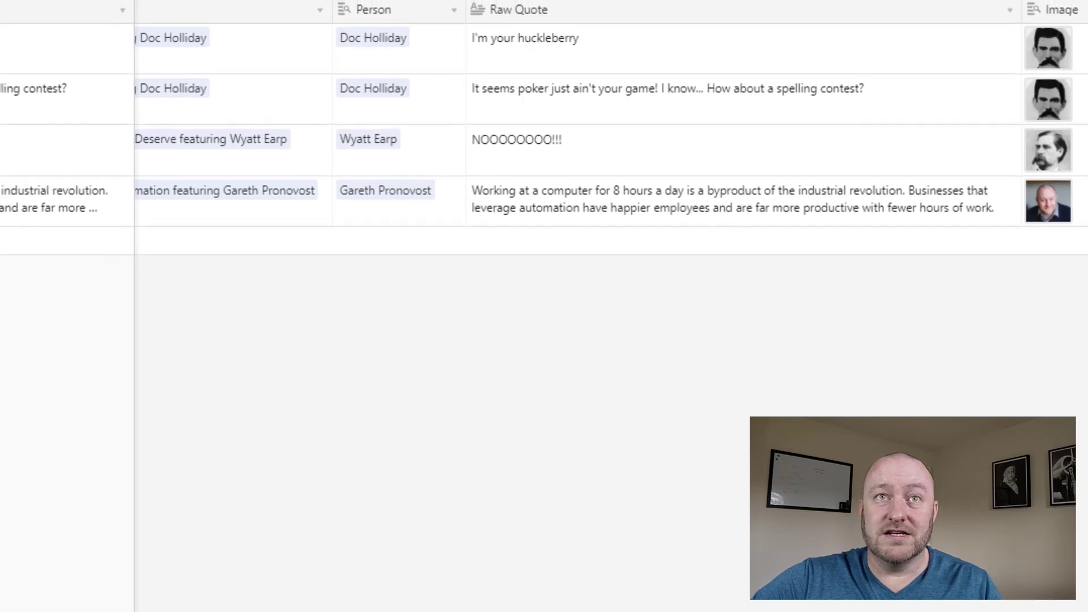
{"action": "left_click", "coordinate": [181, 48]}
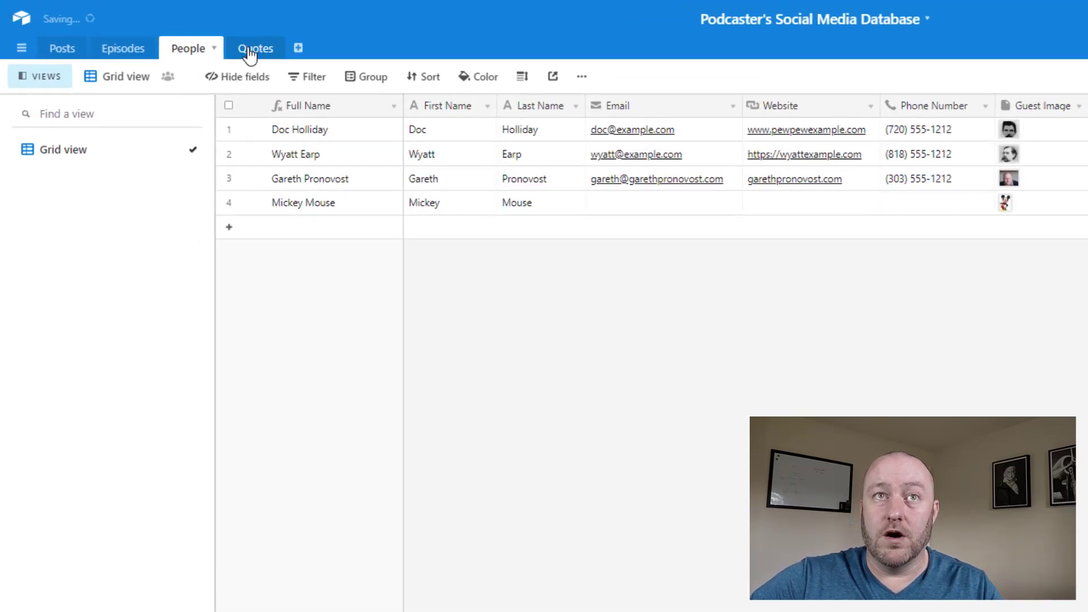
In Episodes, inspect the third episode's title, topic, linked quote and guest image, then open Posts
{"action": "left_click", "coordinate": [134, 48]}
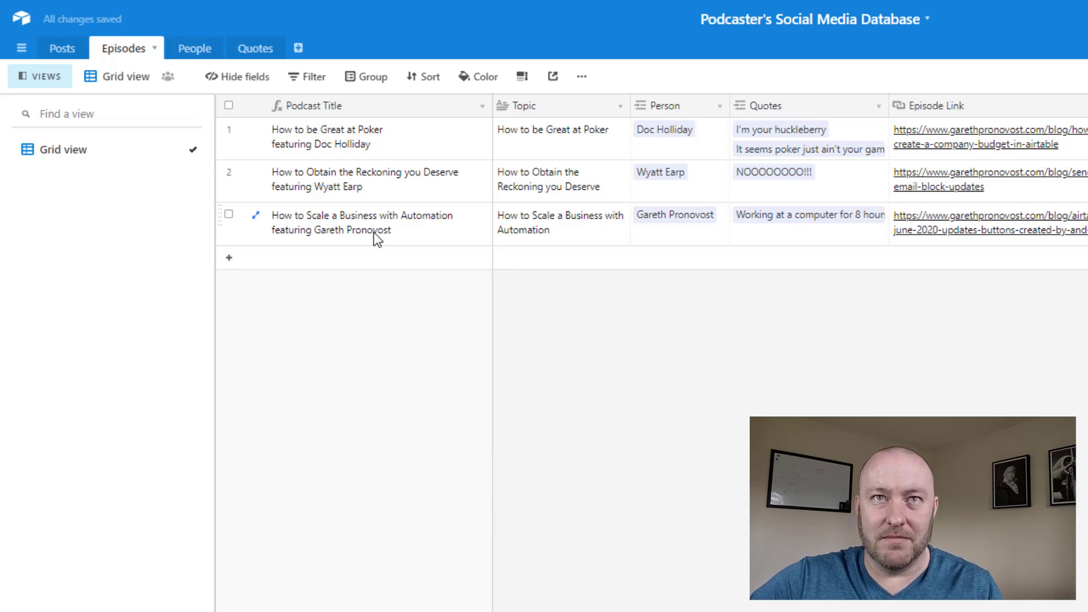
{"action": "left_click", "coordinate": [371, 233]}
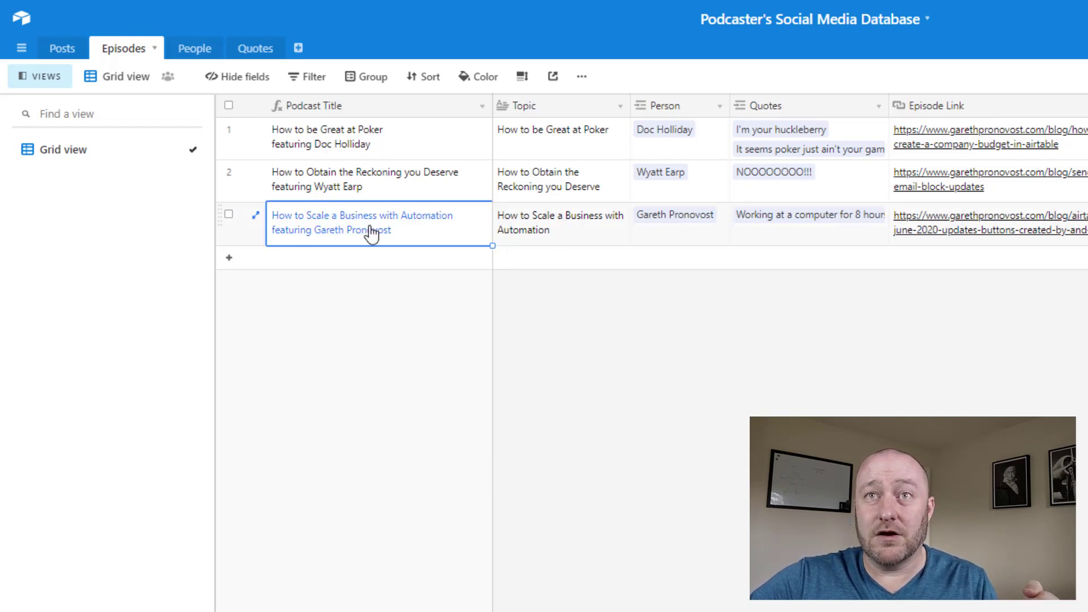
{"action": "left_click", "coordinate": [557, 233]}
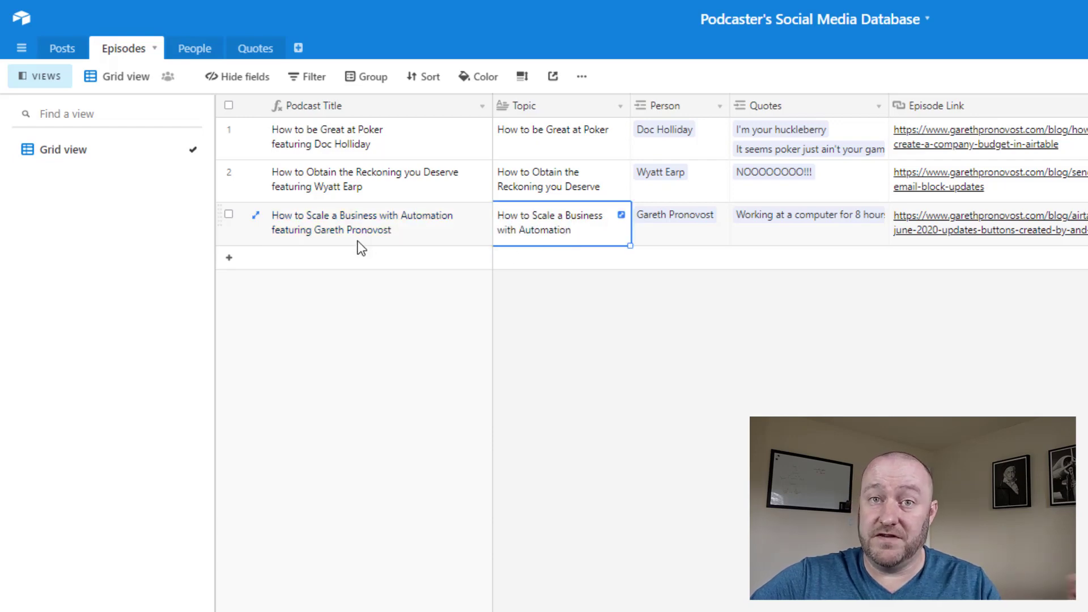
{"action": "left_click", "coordinate": [846, 362]}
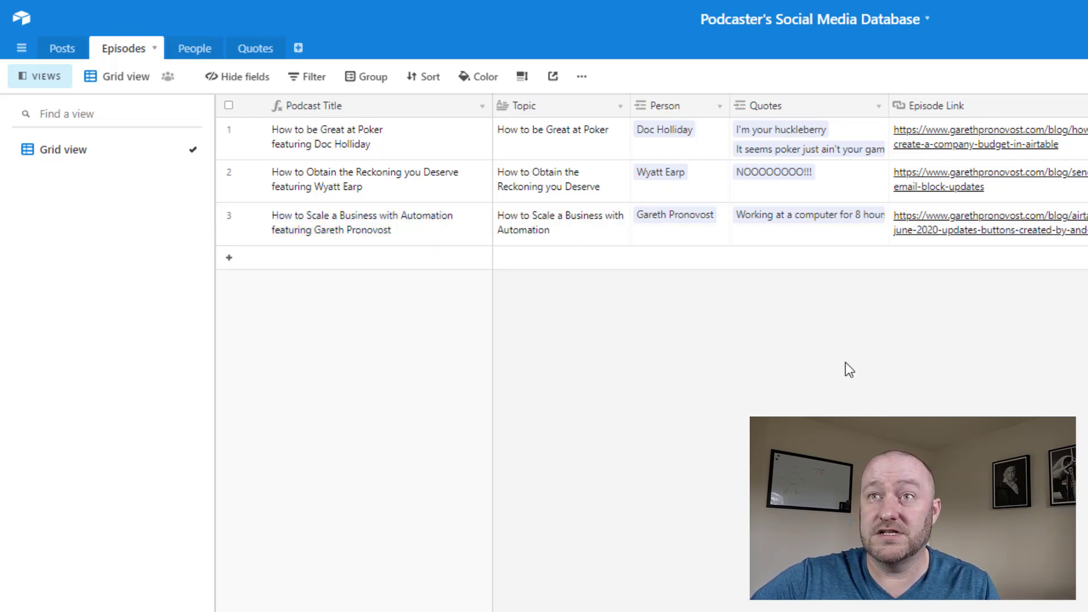
{"action": "left_click", "coordinate": [799, 224]}
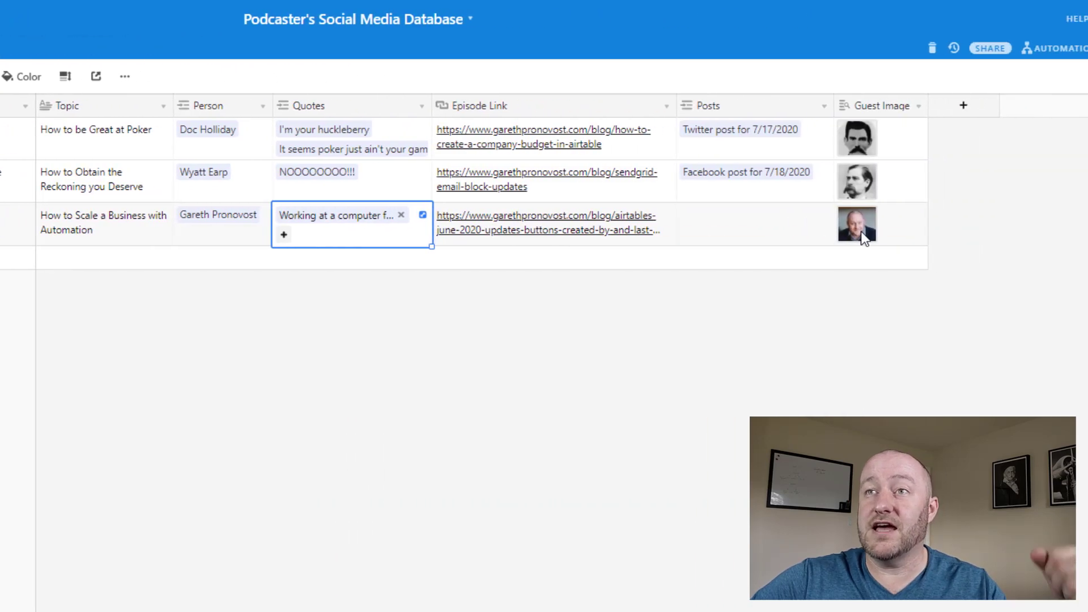
{"action": "left_click", "coordinate": [863, 238]}
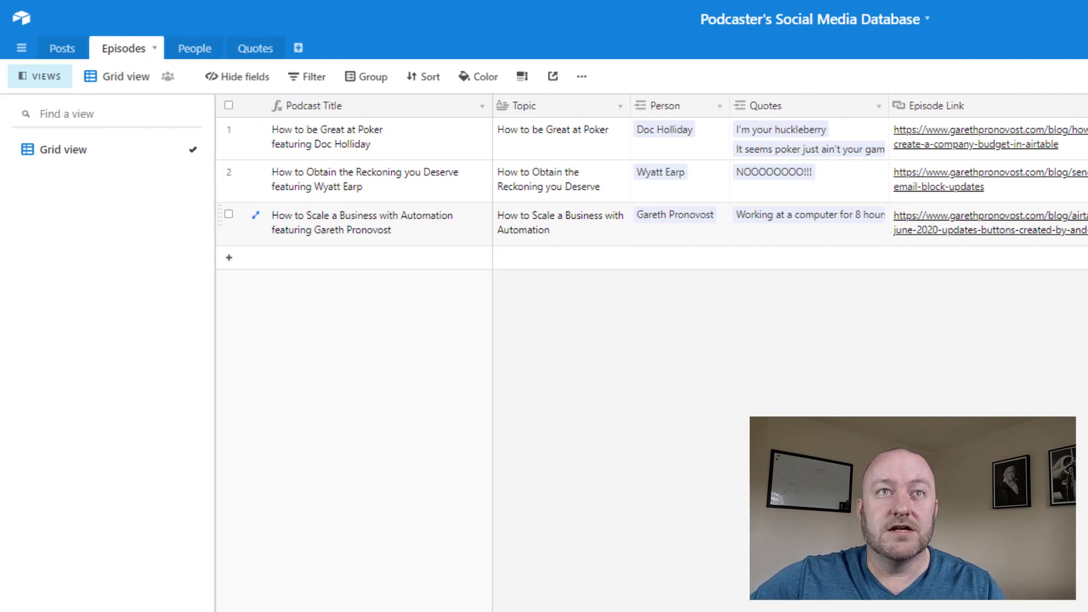
{"action": "left_click", "coordinate": [65, 50]}
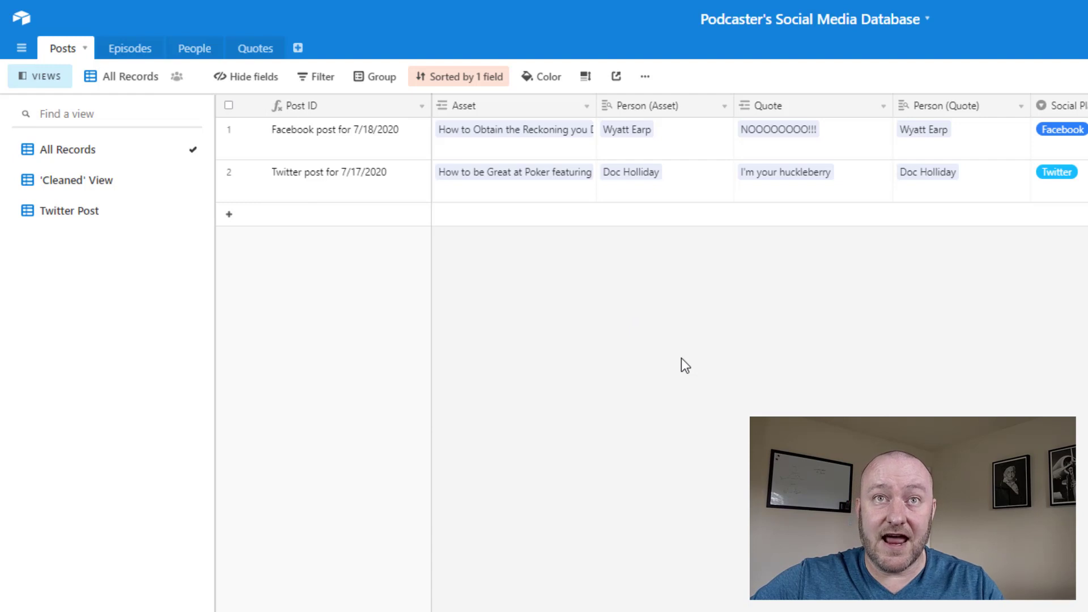
Add a new post record and switch to the Cleaned view
{"action": "left_click", "coordinate": [457, 221]}
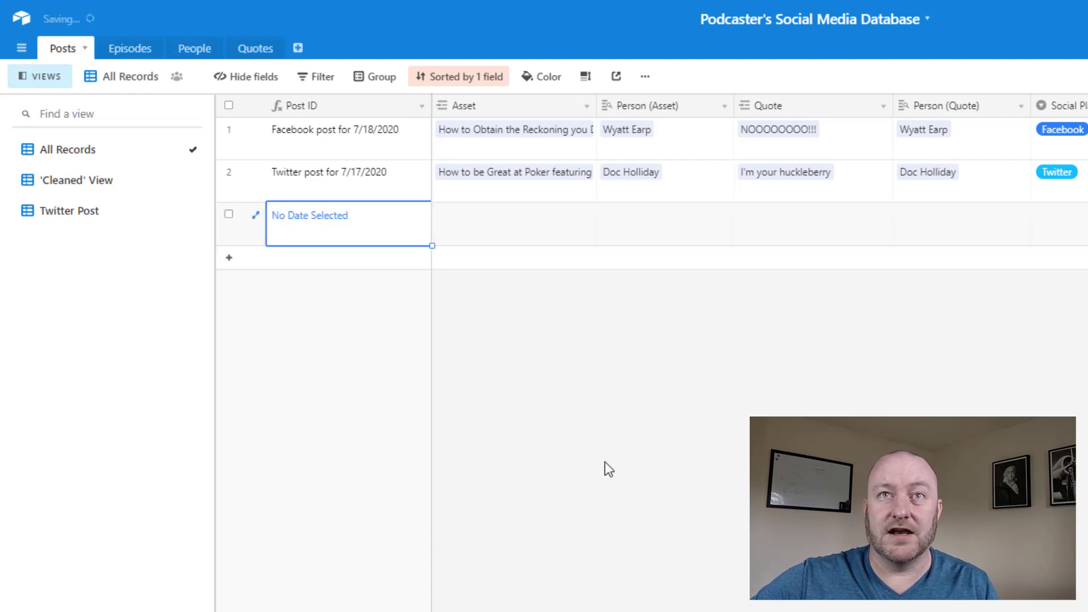
{"action": "left_click", "coordinate": [478, 224]}
{"action": "left_click", "coordinate": [440, 216]}
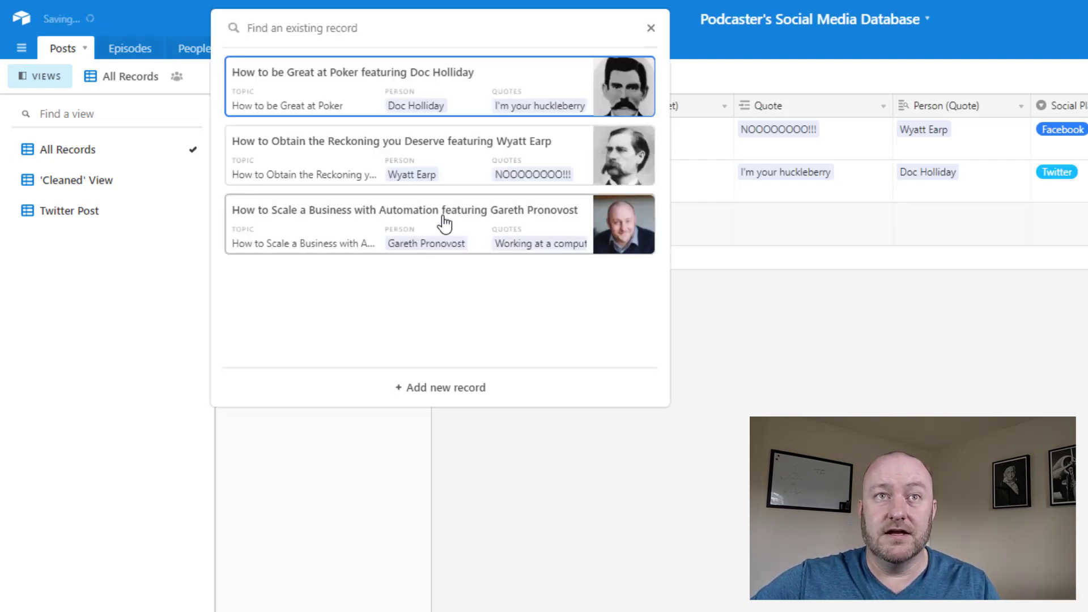
{"action": "left_click", "coordinate": [90, 182]}
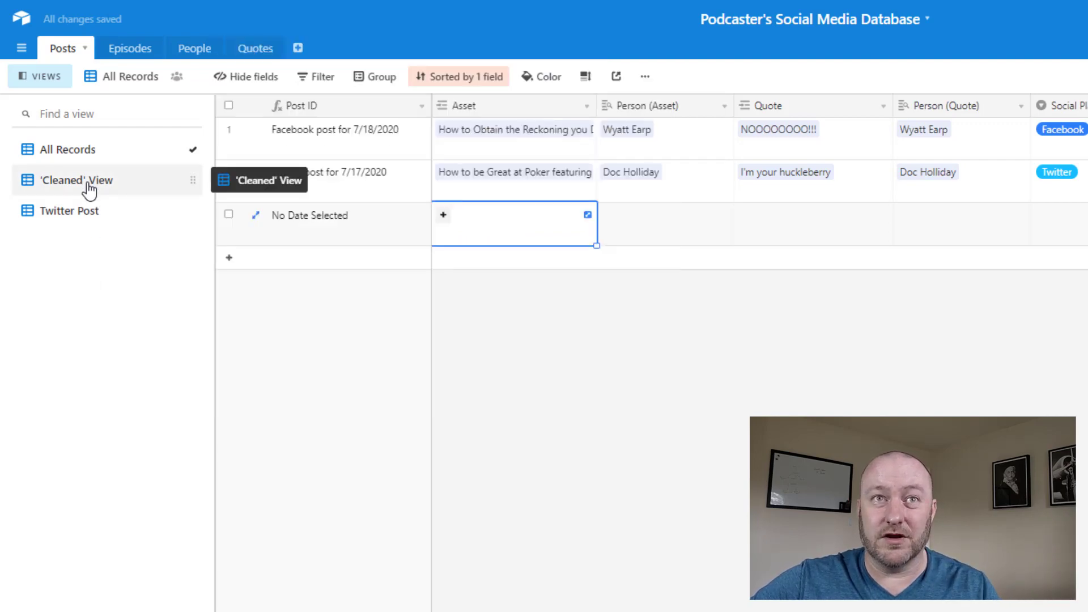
{"action": "left_click", "coordinate": [89, 187]}
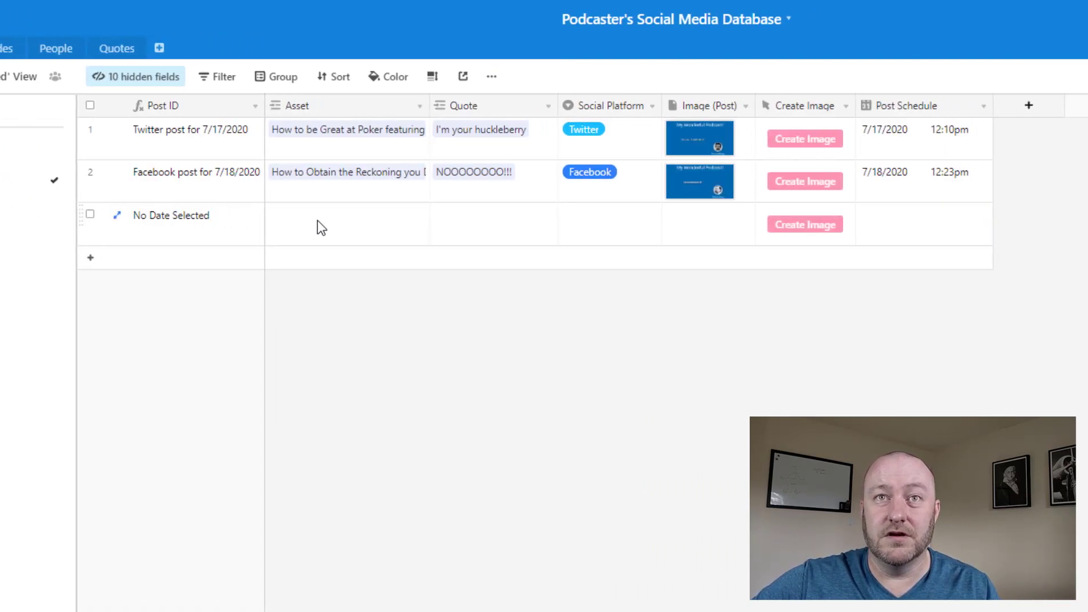
Link the business-automation episode as Asset and the 'Working at a computer' quote
{"action": "left_click", "coordinate": [468, 238]}
{"action": "left_click", "coordinate": [275, 218]}
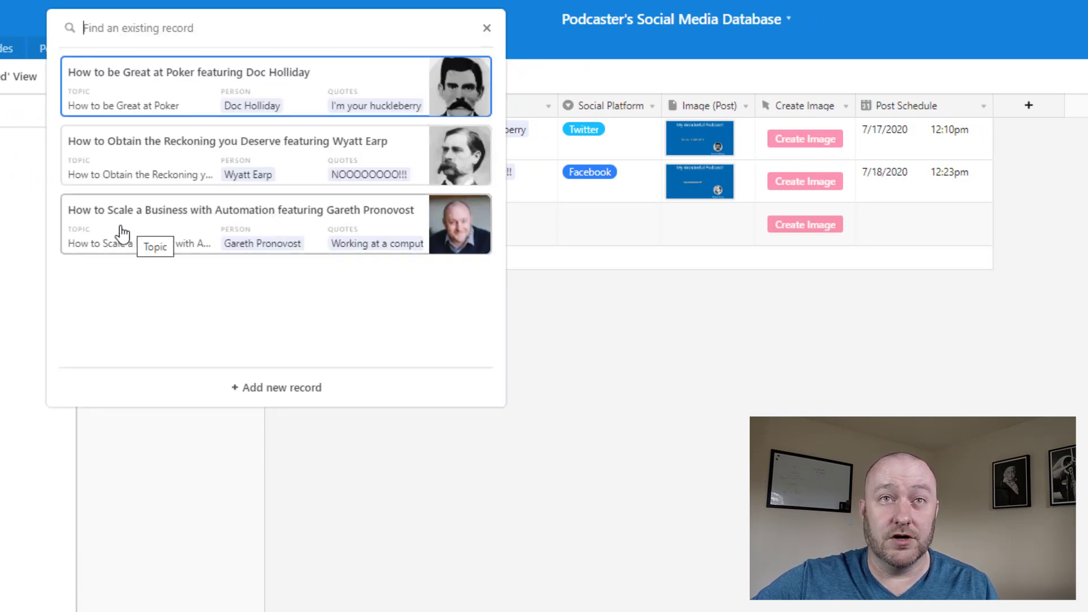
{"action": "left_click", "coordinate": [176, 225]}
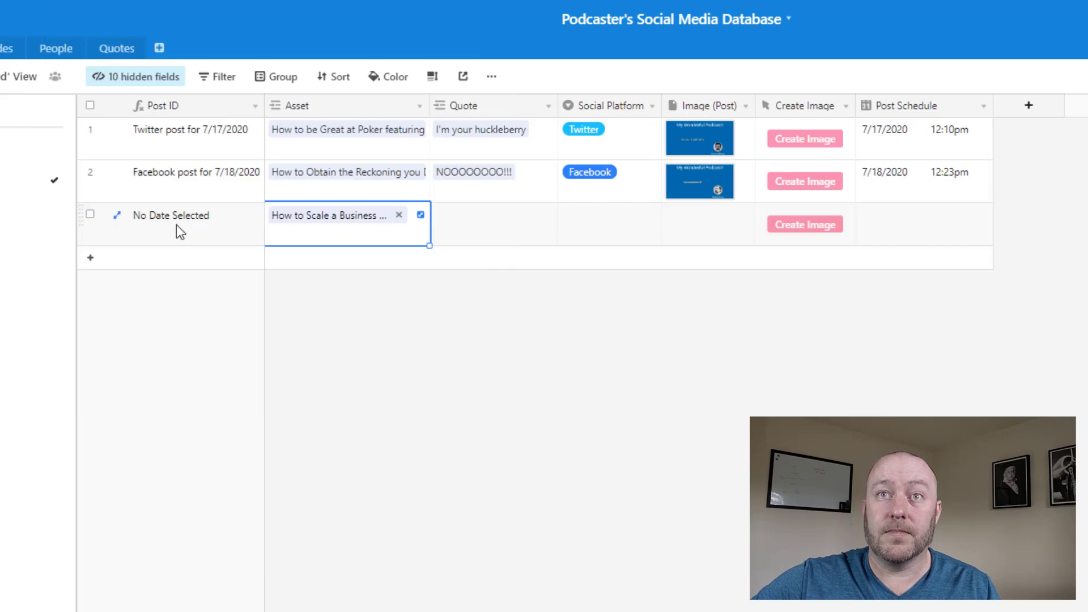
{"action": "left_click", "coordinate": [437, 220]}
{"action": "left_click", "coordinate": [437, 216]}
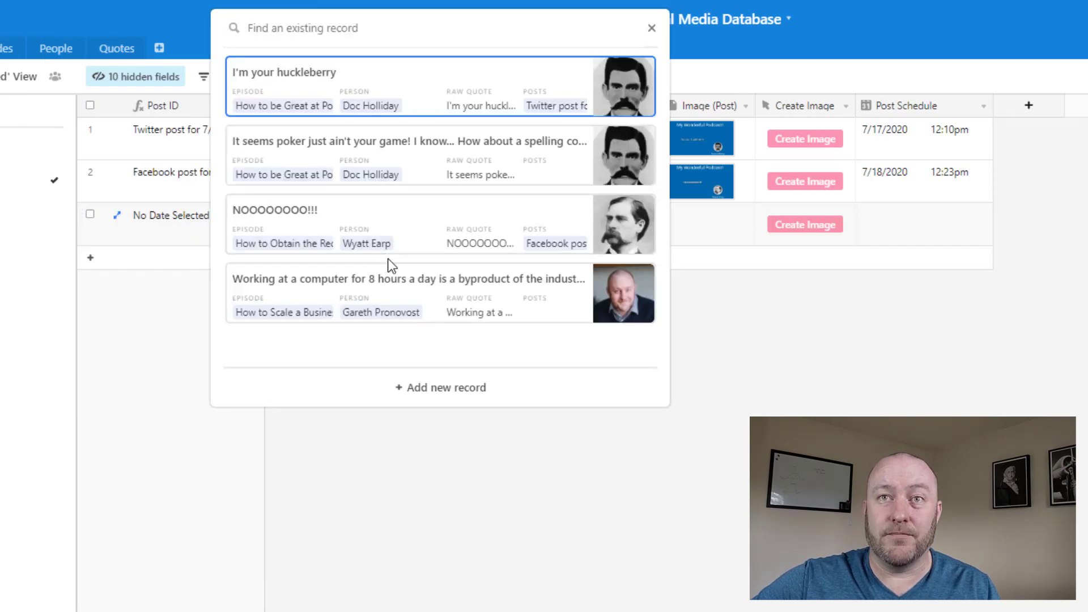
{"action": "left_click", "coordinate": [535, 309]}
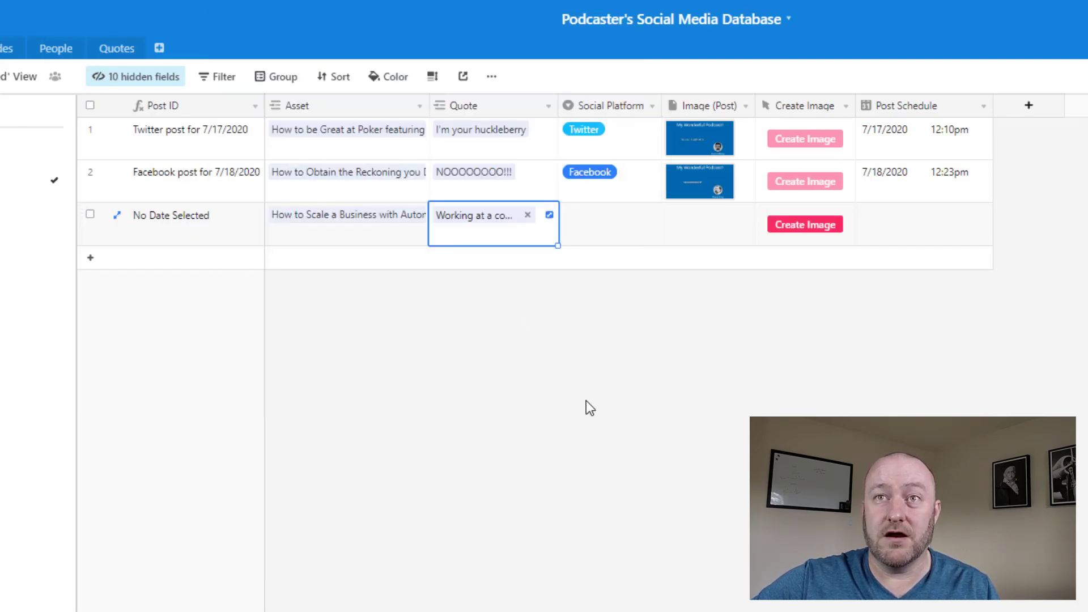
{"action": "left_click", "coordinate": [586, 400]}
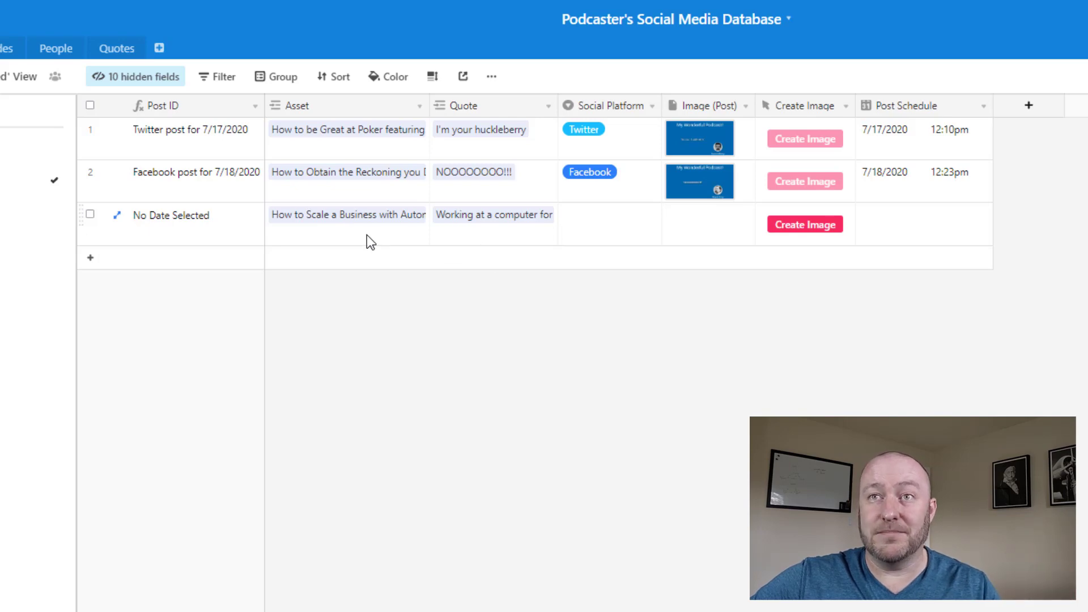
Run Create Image for the third post and preview the resulting quote image full size
{"action": "left_click", "coordinate": [809, 227]}
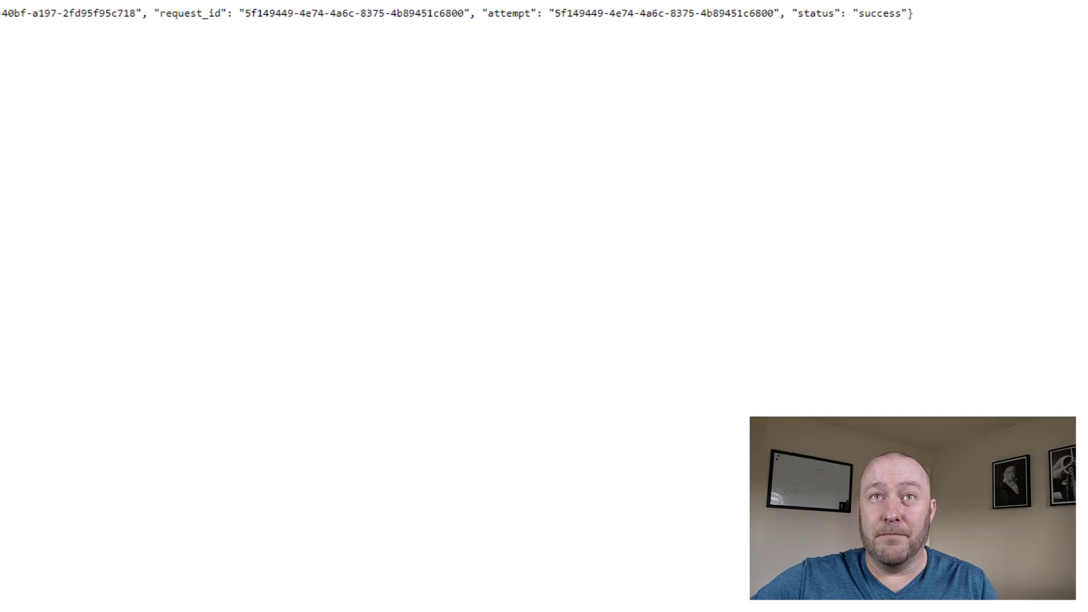
{"action": "key", "text": "ctrl+w"}
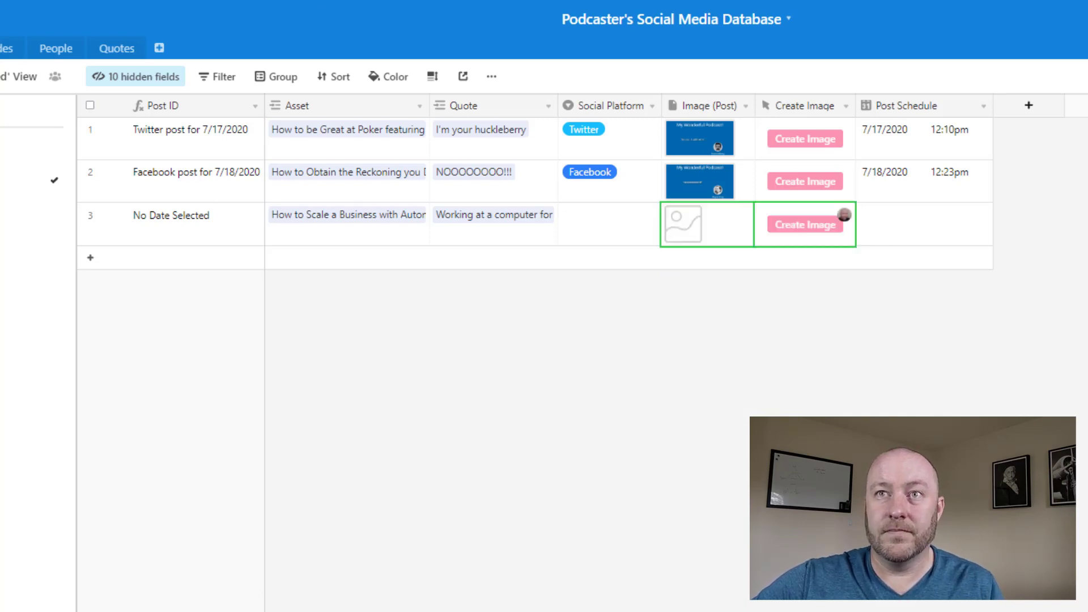
{"action": "left_click", "coordinate": [690, 234]}
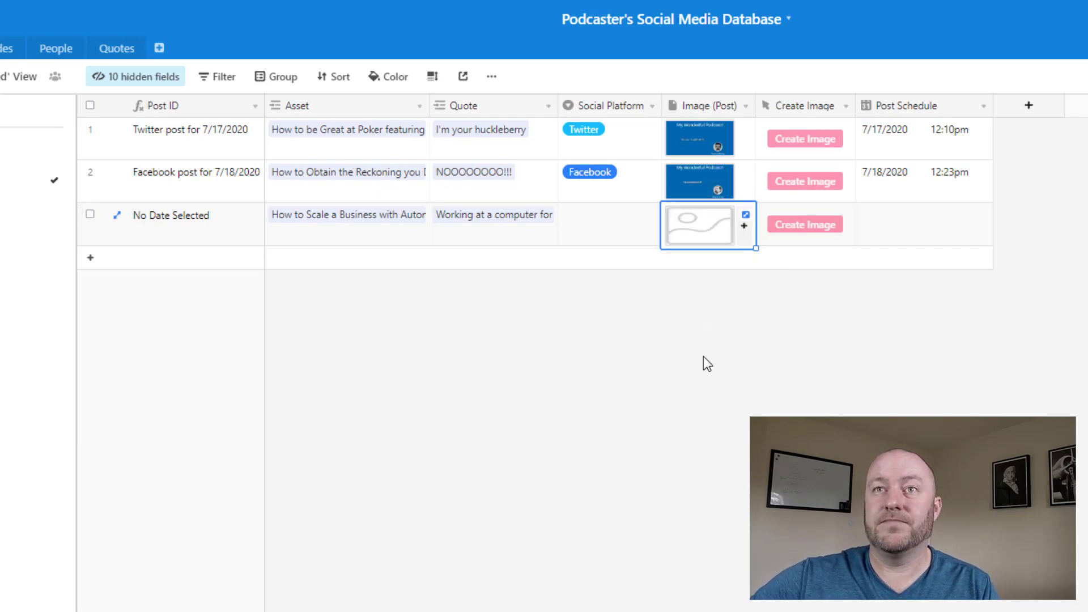
{"action": "left_click", "coordinate": [701, 231]}
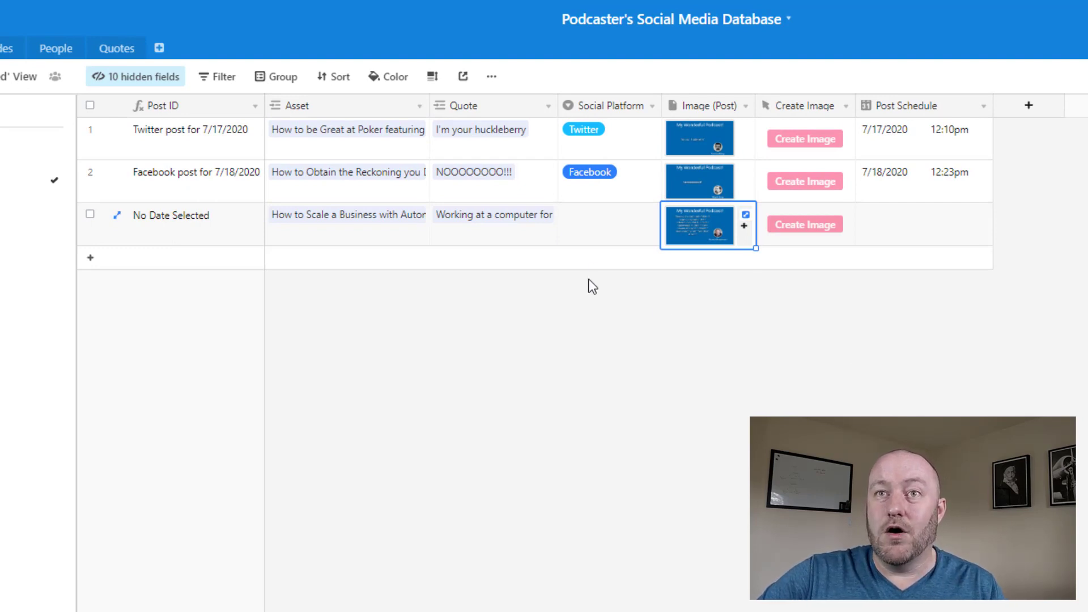
Set row 3's Social Platform to Twitter and its Post Schedule date to 7/21/2020
{"action": "double_click", "coordinate": [604, 226]}
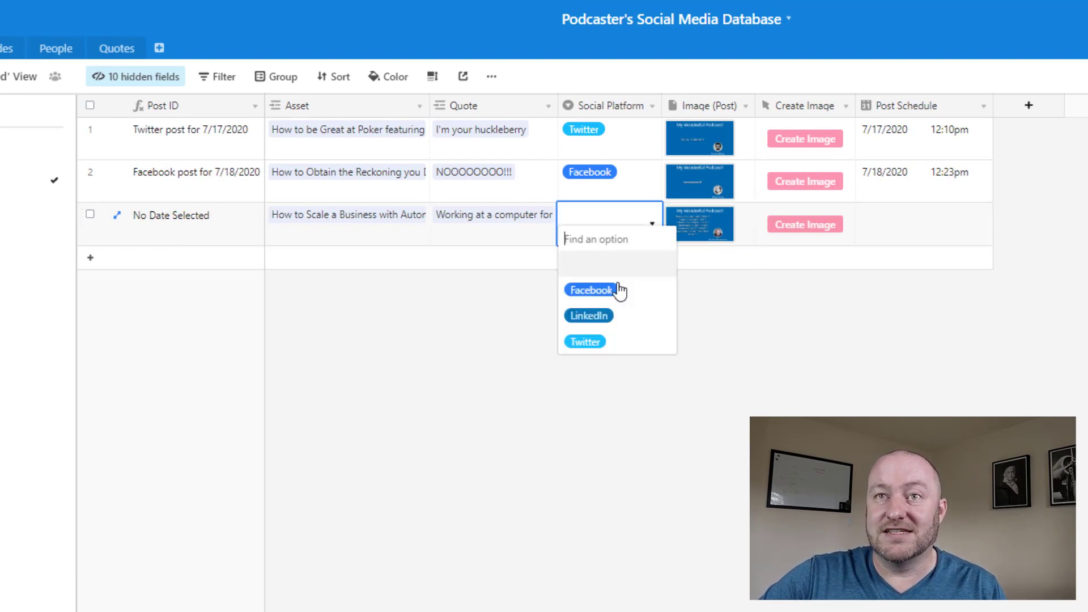
{"action": "left_click", "coordinate": [590, 343]}
{"action": "left_click", "coordinate": [930, 232]}
{"action": "left_click", "coordinate": [931, 232]}
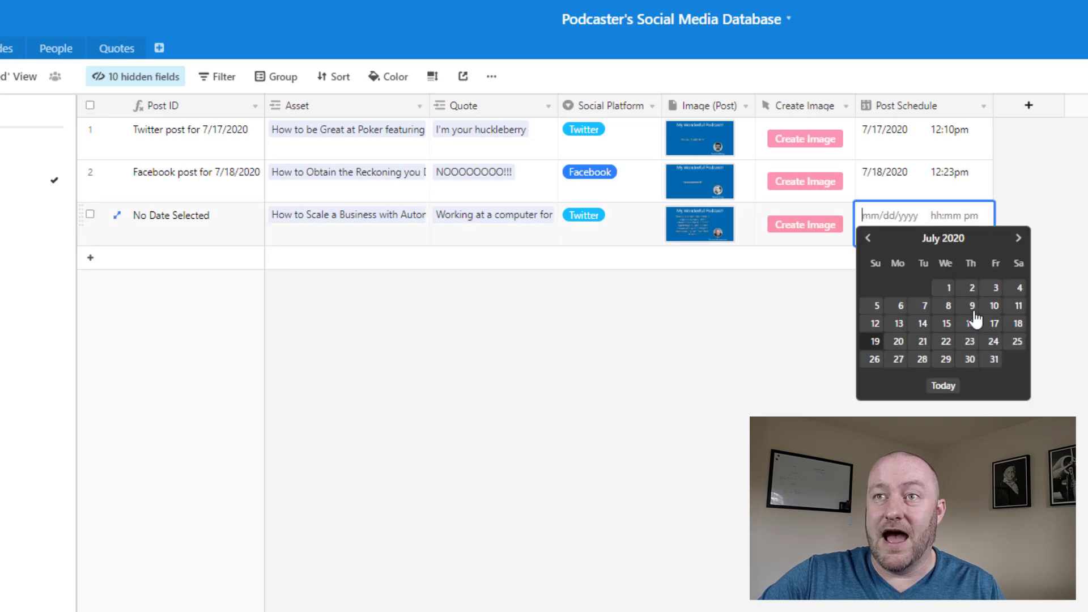
{"action": "left_click", "coordinate": [923, 343]}
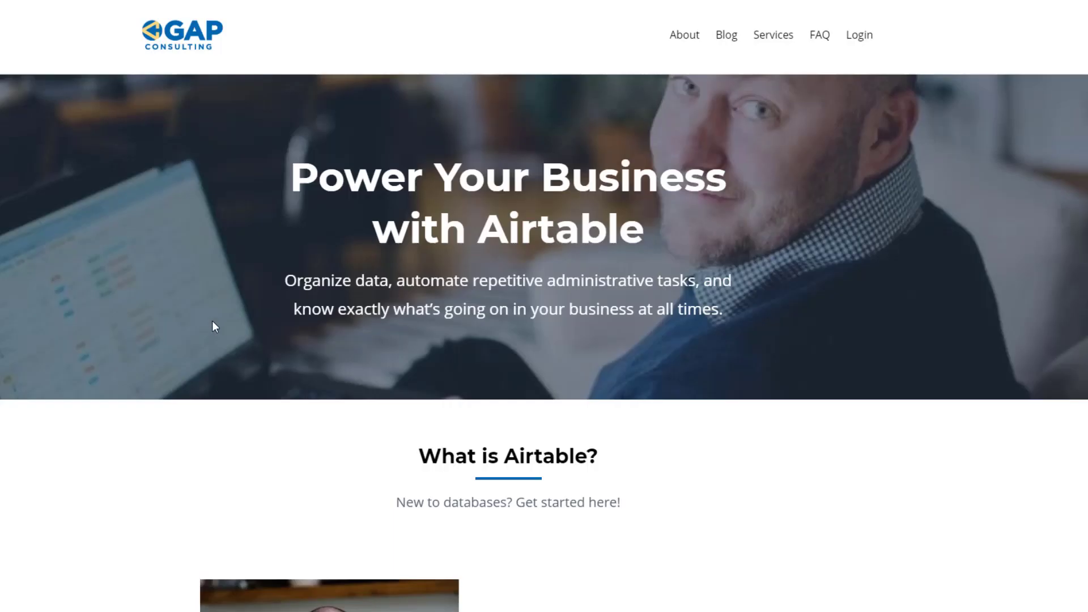
Go to the Services page and scroll to the three support option cards
{"action": "left_click", "coordinate": [774, 35]}
{"action": "scroll", "coordinate": [133, 315], "scroll_direction": "down", "scroll_amount": 6}
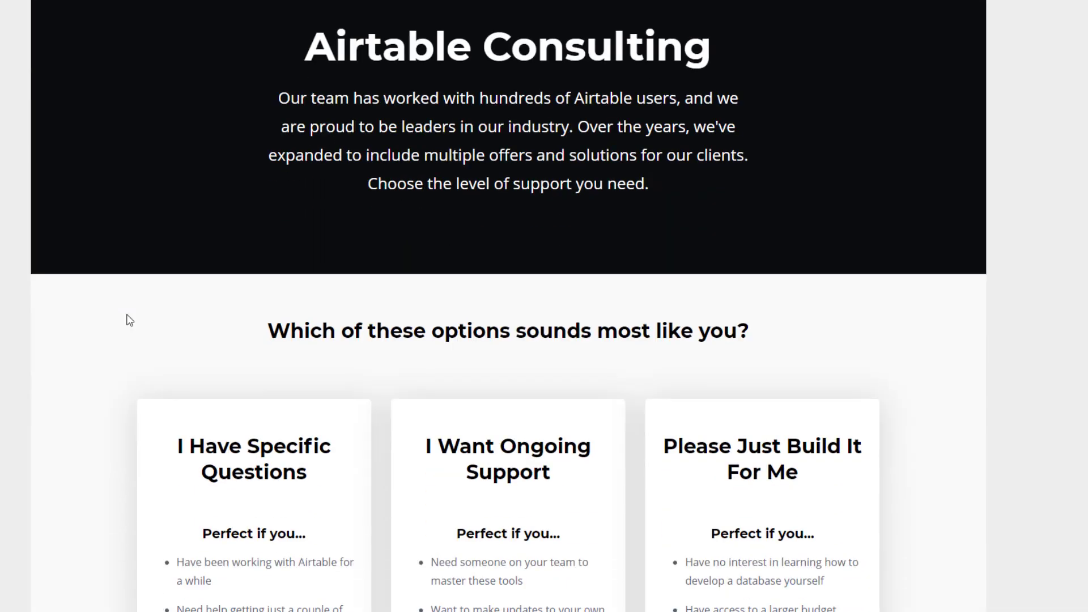